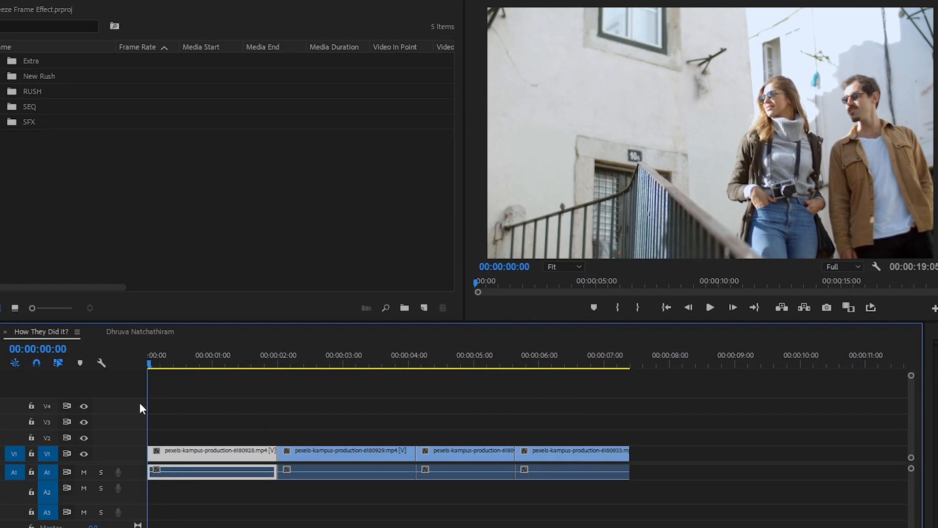
# - Examine the reference shot around 00:00:04:00 in the Dhruva Natchathiram sequence
pyautogui.click(161, 335)
pyautogui.moveTo(325, 364); pyautogui.dragTo(331, 365)
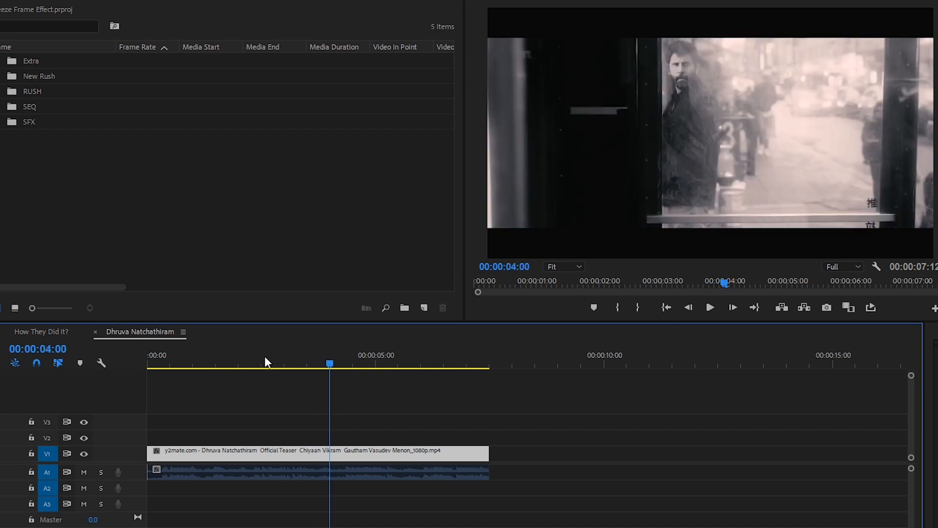
# - In the How They Did It? sequence, split the first clip at 00:00:01:03
pyautogui.click(46, 330)
pyautogui.moveTo(183, 366); pyautogui.dragTo(220, 384)
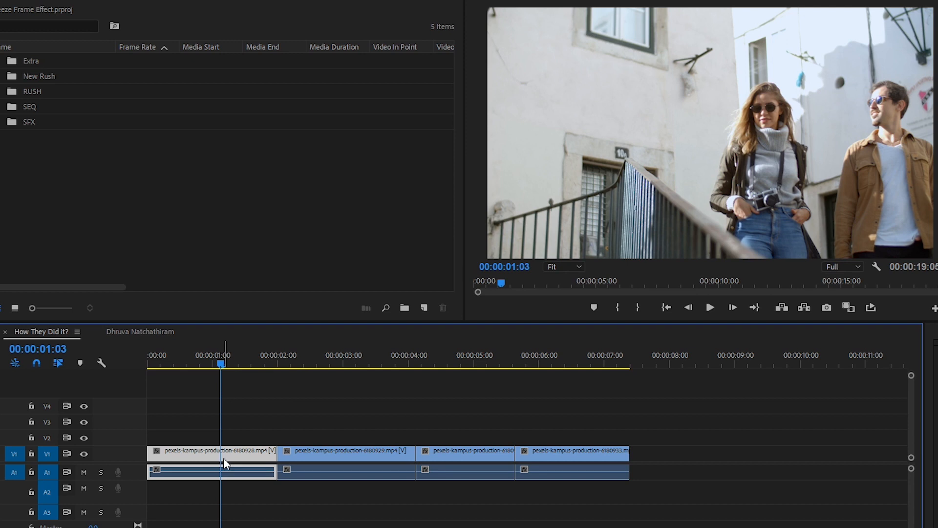
pyautogui.hotkey('ctrl', 'k')
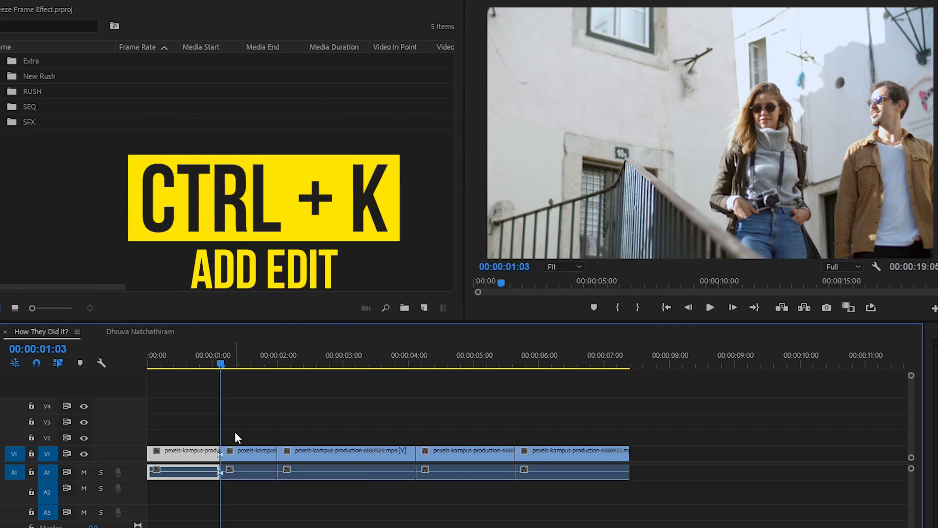
pyautogui.click(235, 432)
pyautogui.press('=')
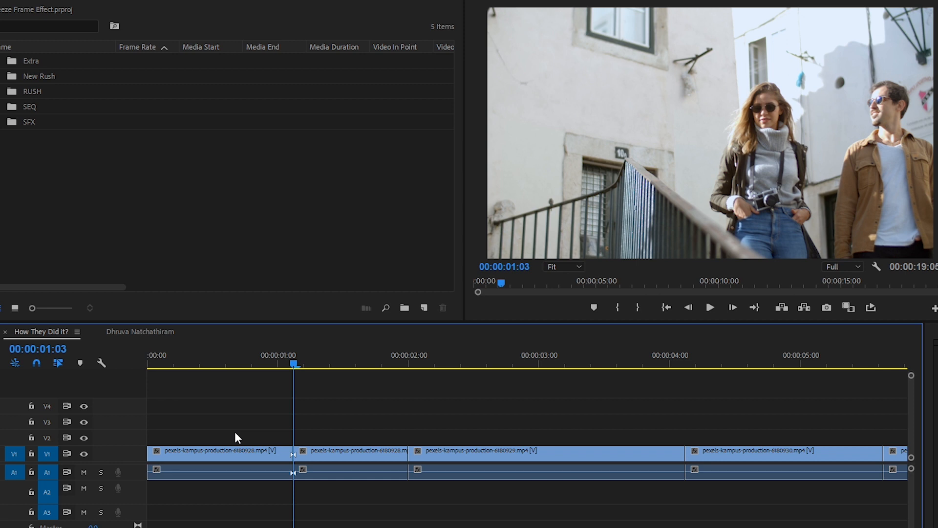
# - Add a frame hold at 00:00:01:03 to the second part of the split first clip
pyautogui.click(236, 364)
pyautogui.press('d')
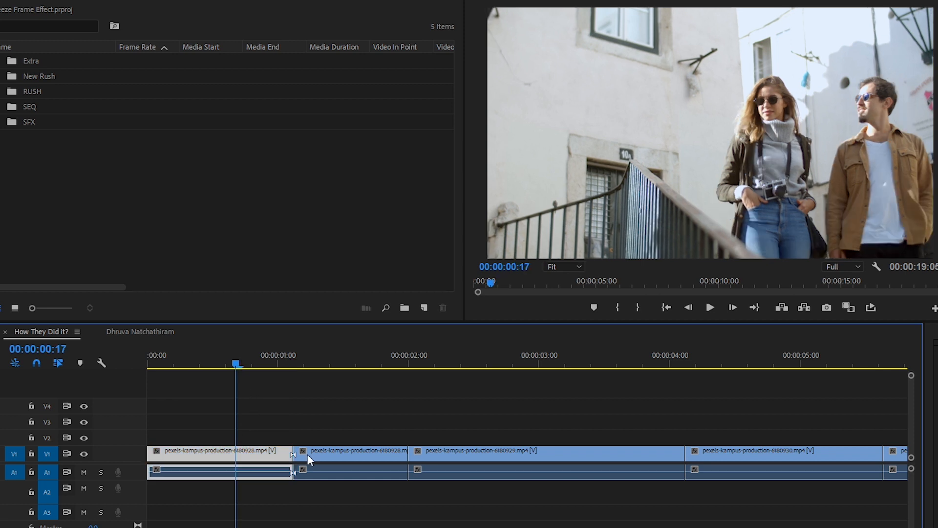
pyautogui.click(339, 364)
pyautogui.click(296, 362)
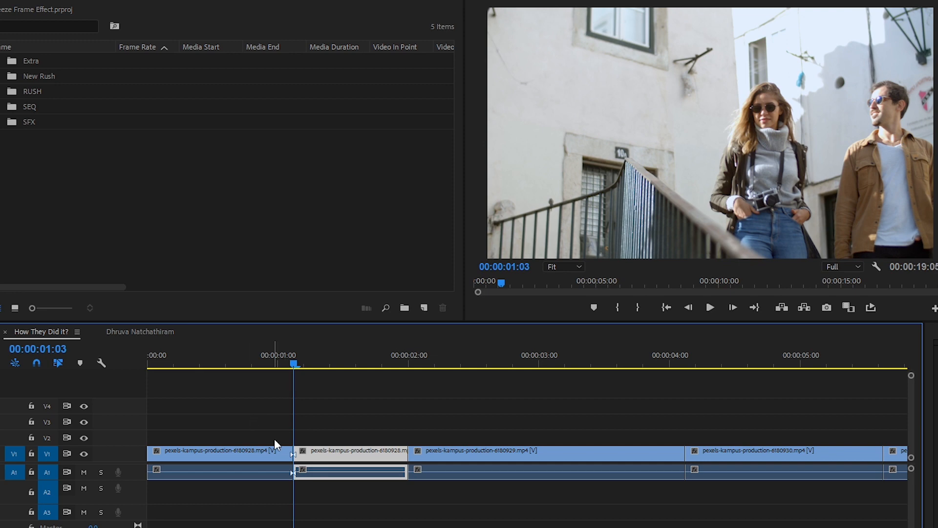
pyautogui.rightClick(305, 458)
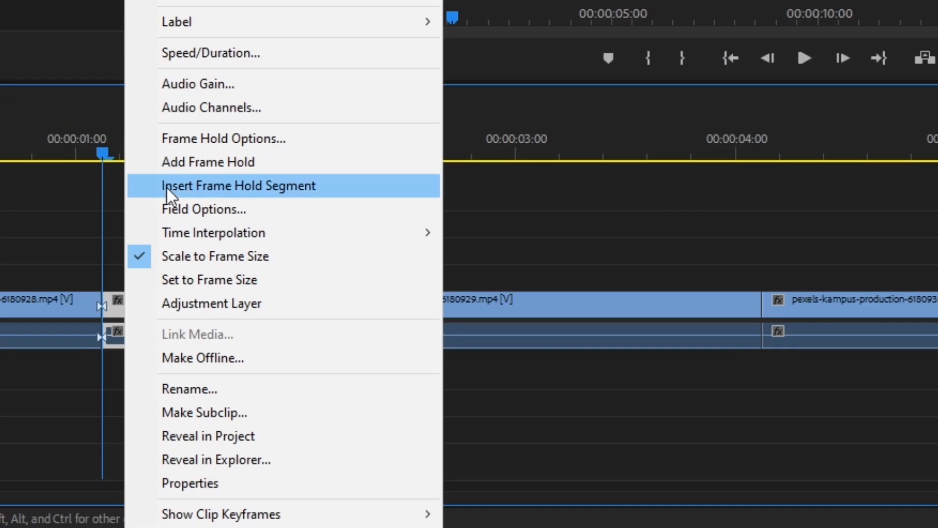
pyautogui.click(104, 266)
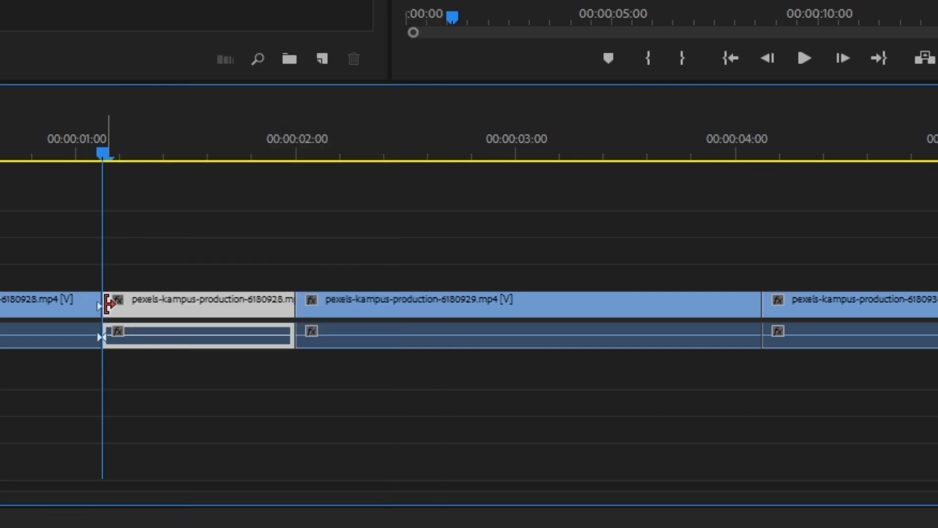
pyautogui.rightClick(141, 311)
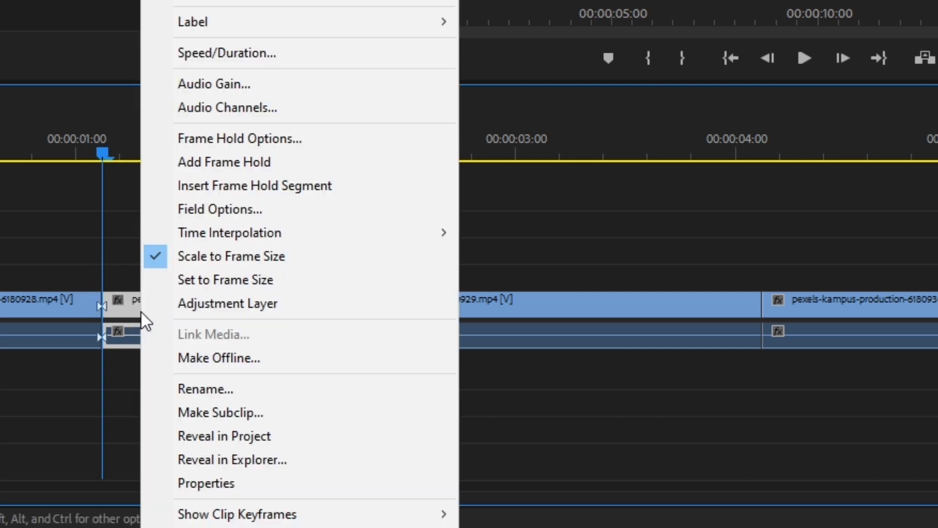
pyautogui.click(197, 166)
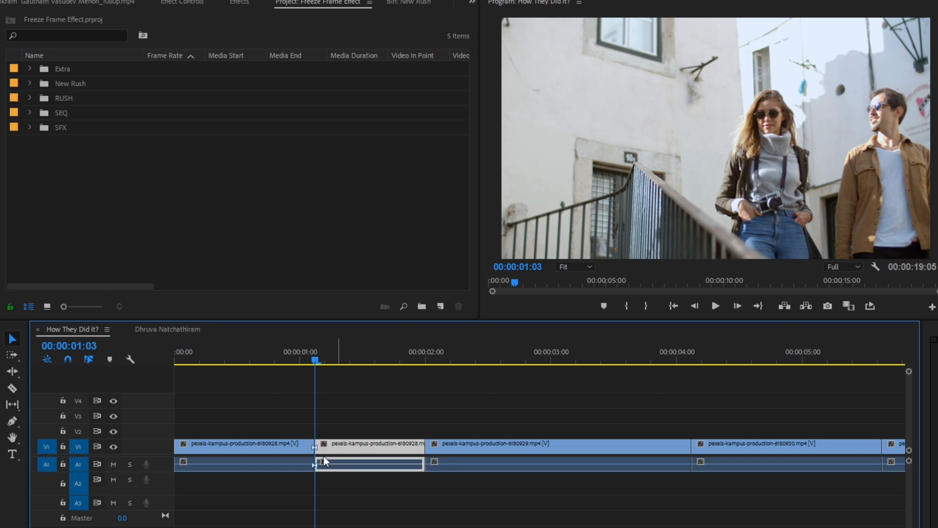
# - Play the sequence across the first cut to check the frozen segment
pyautogui.moveTo(330, 360); pyautogui.dragTo(291, 409)
pyautogui.press('space')
pyautogui.press('space')
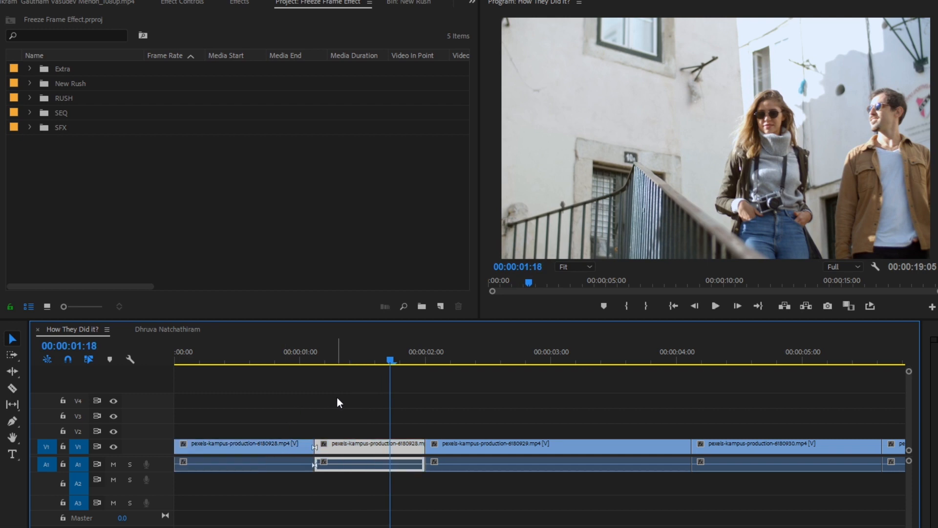
# - Split the 6180929 clip at 00:00:03:04 and add a frame hold to the part after the cut
pyautogui.moveTo(426, 361); pyautogui.dragTo(574, 372)
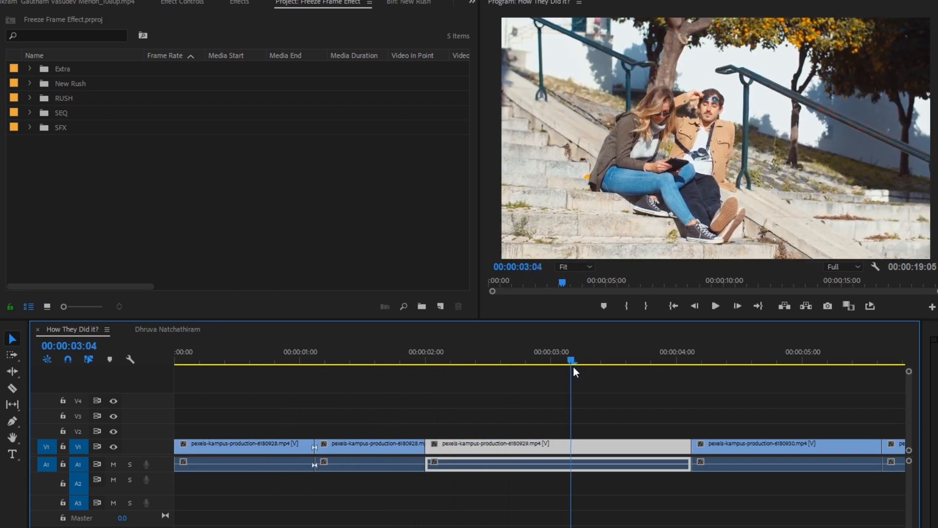
pyautogui.hotkey('ctrl', 'k')
pyautogui.click(585, 449)
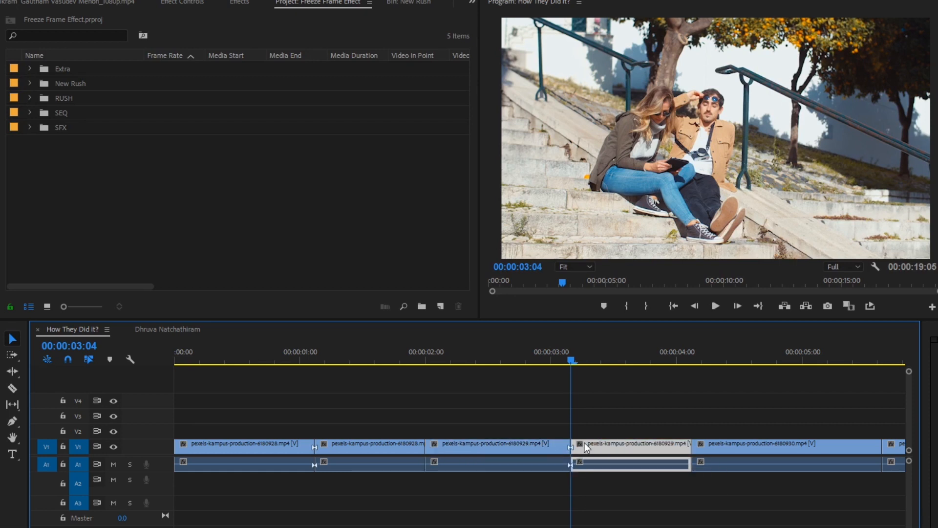
pyautogui.rightClick(592, 448)
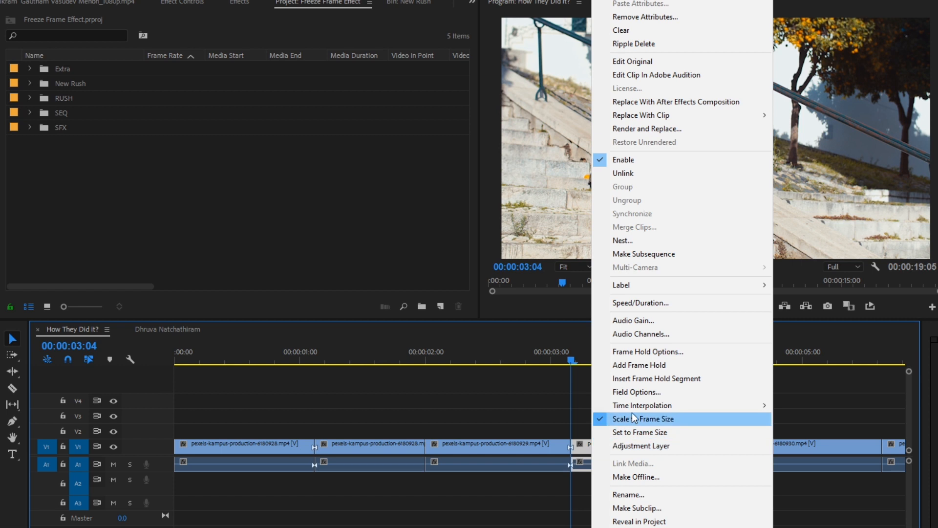
pyautogui.click(624, 365)
# - Split the 6180930 clip at 00:00:04:22 and add a frame hold to the part after the cut
pyautogui.moveTo(570, 363); pyautogui.dragTo(790, 400)
pyautogui.hotkey('ctrl', 'k')
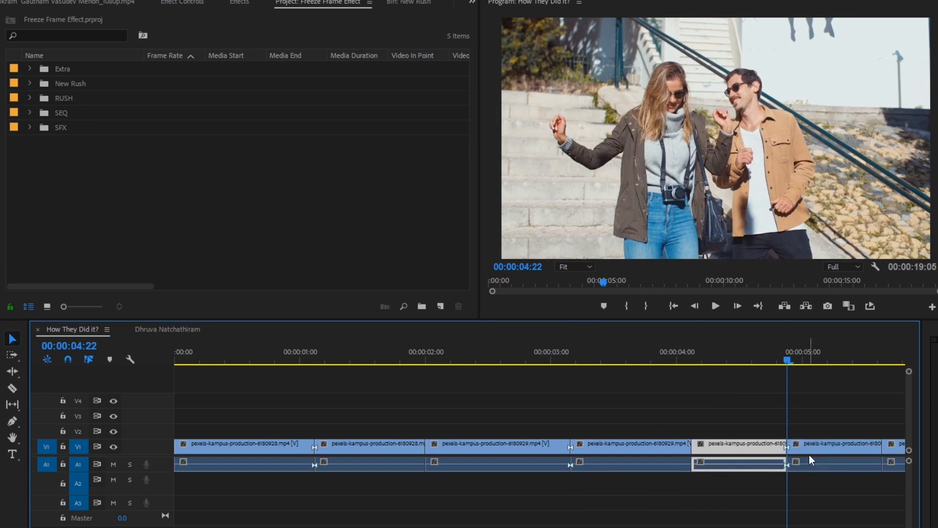
pyautogui.click(808, 452)
pyautogui.rightClick(808, 448)
pyautogui.click(843, 365)
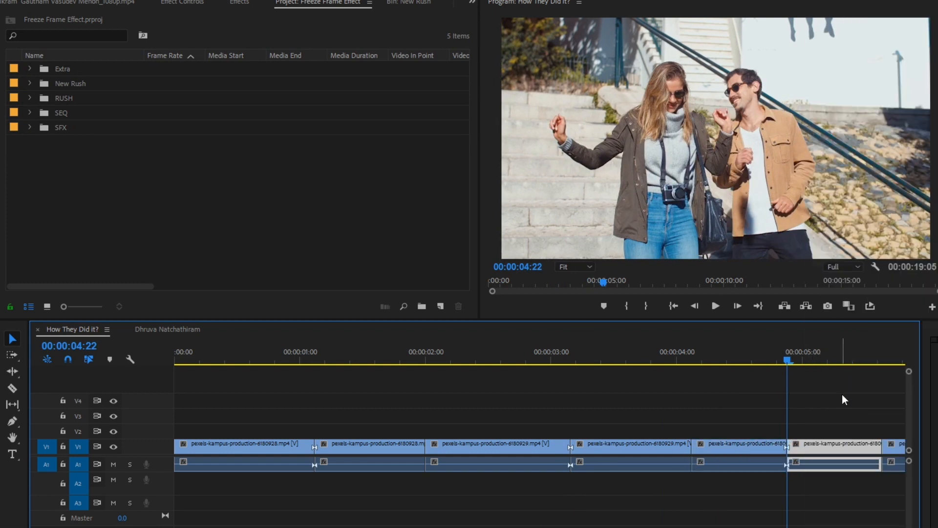
# - Split the last clip at 00:00:06:16 and add a frame hold to its remaining part
pyautogui.press('-')
pyautogui.moveTo(573, 350); pyautogui.dragTo(591, 358)
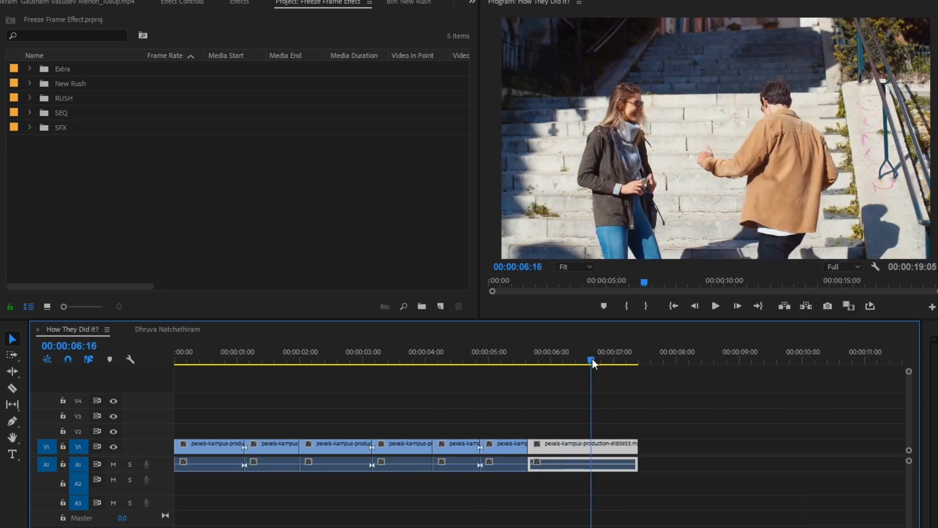
pyautogui.hotkey('ctrl', 'k')
pyautogui.click(602, 446)
pyautogui.rightClick(607, 447)
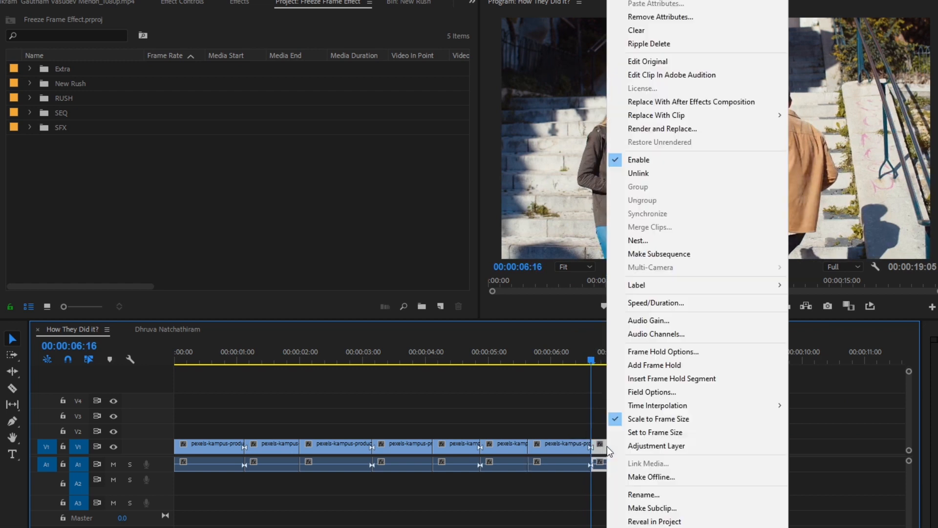
pyautogui.click(653, 363)
# - Review the frozen segments on the timeline and select all four of them
pyautogui.moveTo(223, 356); pyautogui.dragTo(267, 382)
pyautogui.click(394, 357)
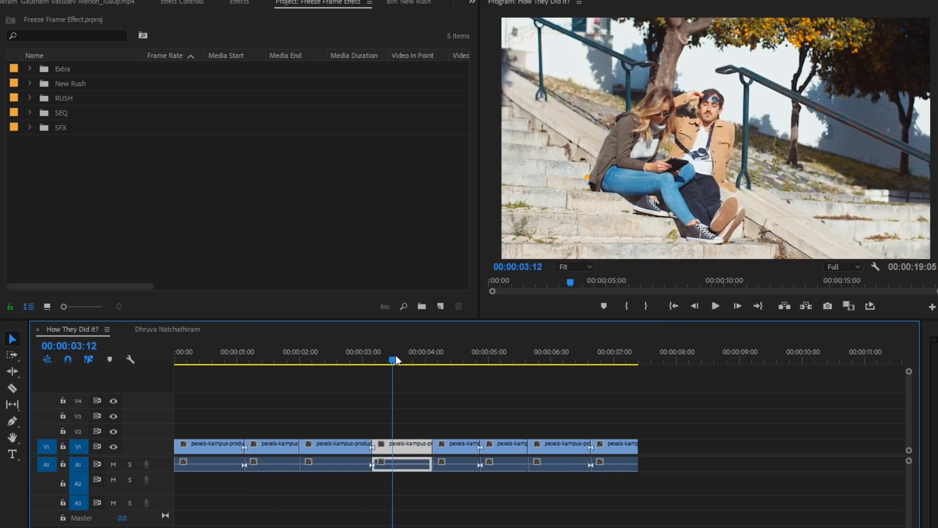
pyautogui.click(274, 441)
pyautogui.keyDown('shift'); pyautogui.click(399, 450); pyautogui.keyUp('shift')
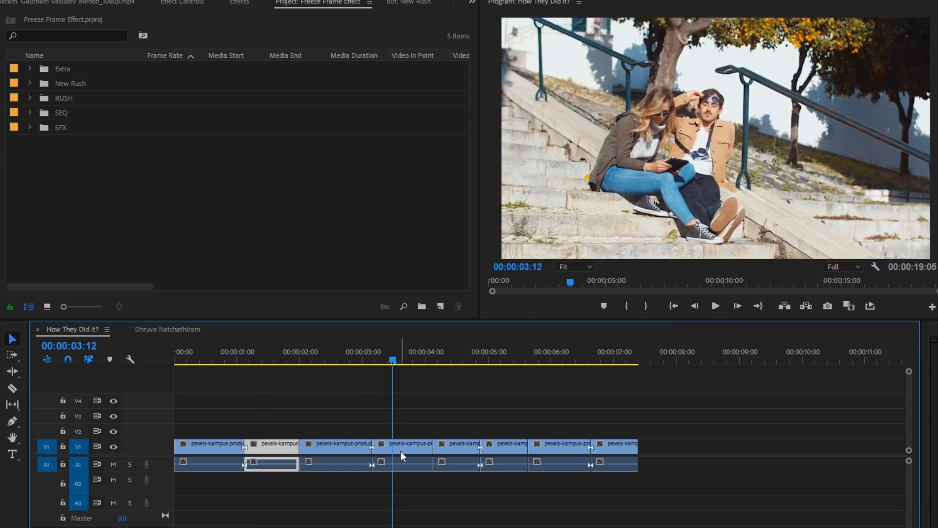
pyautogui.keyDown('shift'); pyautogui.click(510, 451); pyautogui.keyUp('shift')
pyautogui.keyDown('shift'); pyautogui.click(634, 447); pyautogui.keyUp('shift')
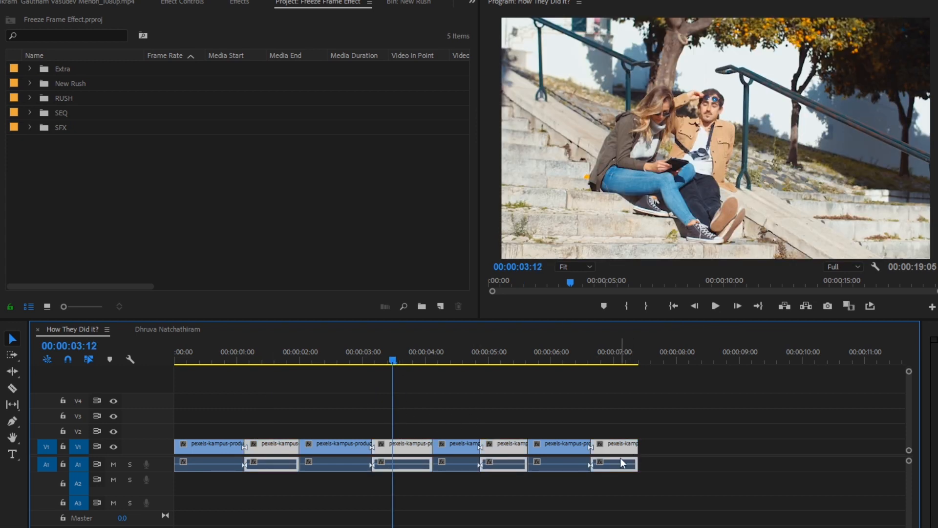
# - Move the four frozen segments up from track V1 to V2, keeping their timing
pyautogui.click(245, 354)
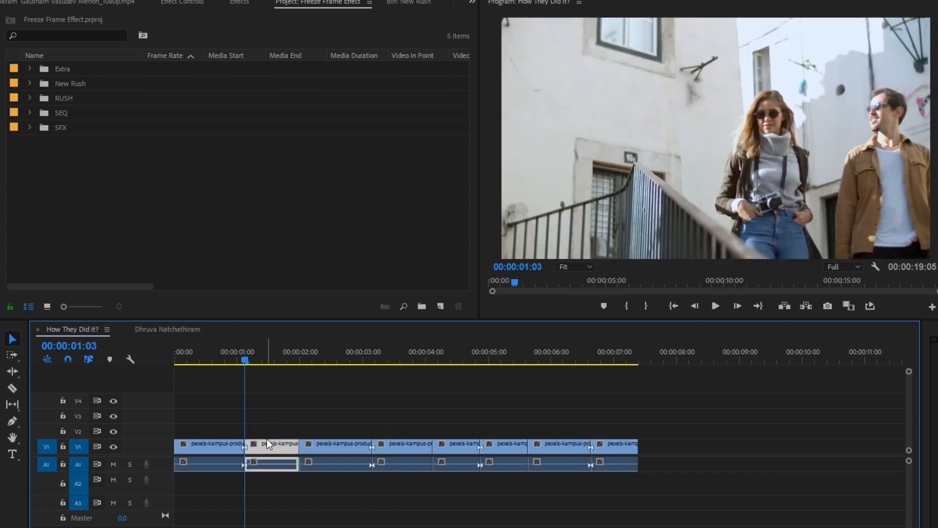
pyautogui.hotkey('alt', 'Up')
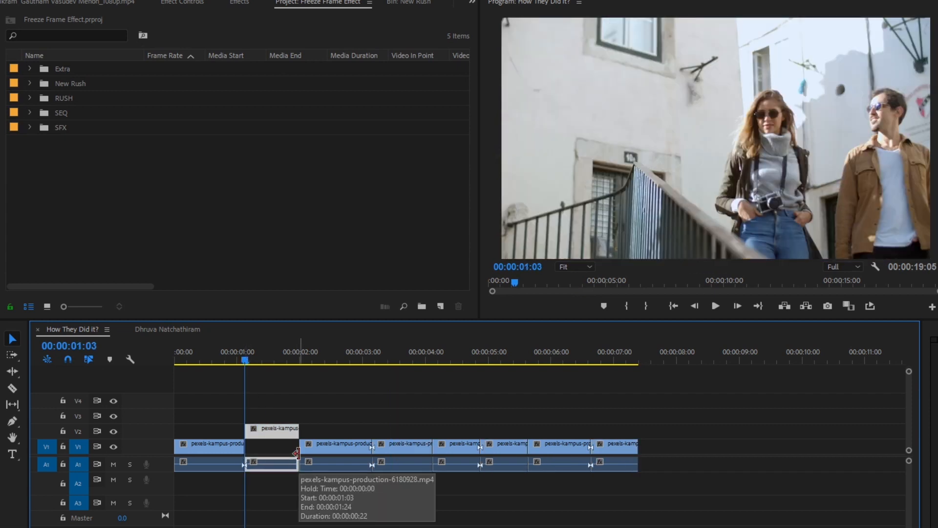
pyautogui.click(385, 450)
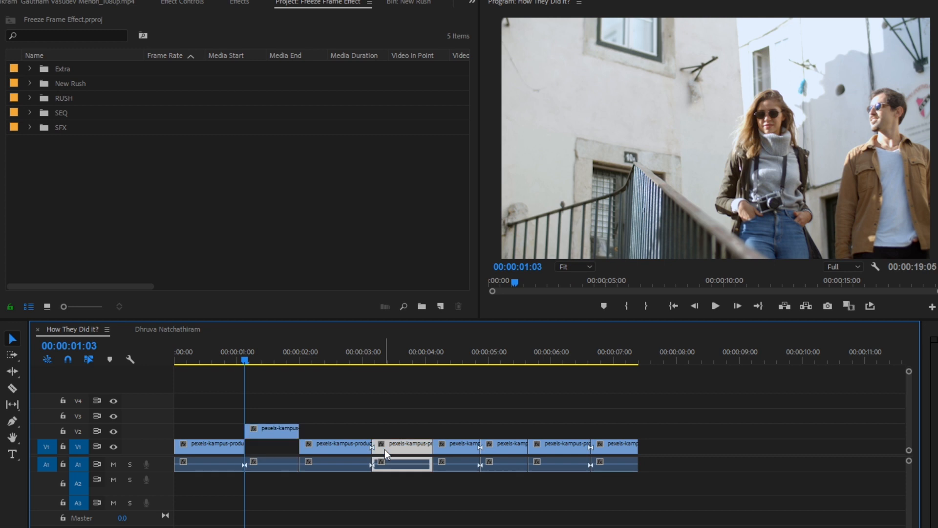
pyautogui.hotkey('alt', 'Up')
pyautogui.click(512, 453)
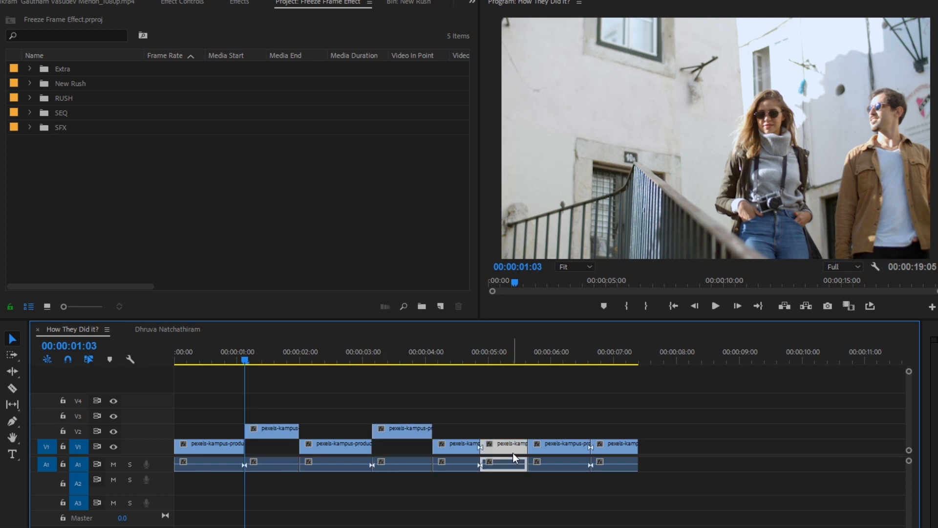
pyautogui.hotkey('alt', 'Up')
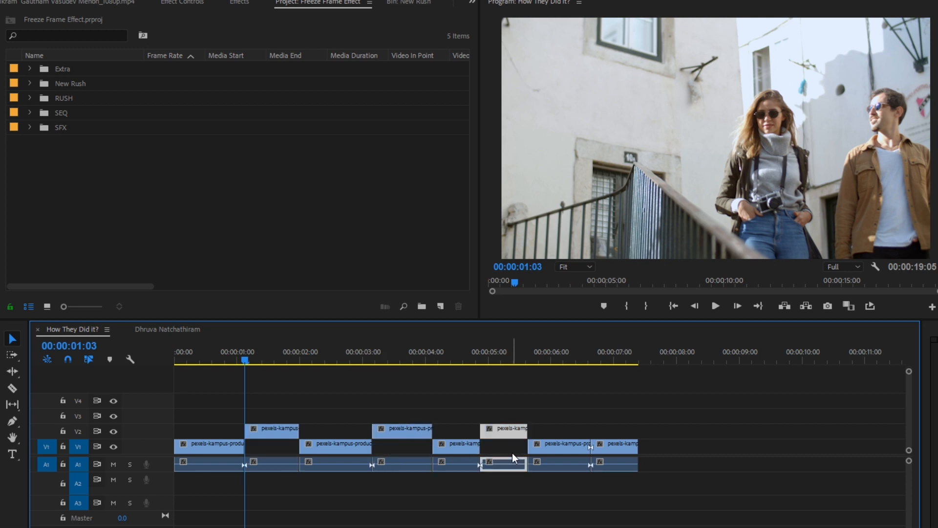
pyautogui.click(609, 451)
pyautogui.click(348, 405)
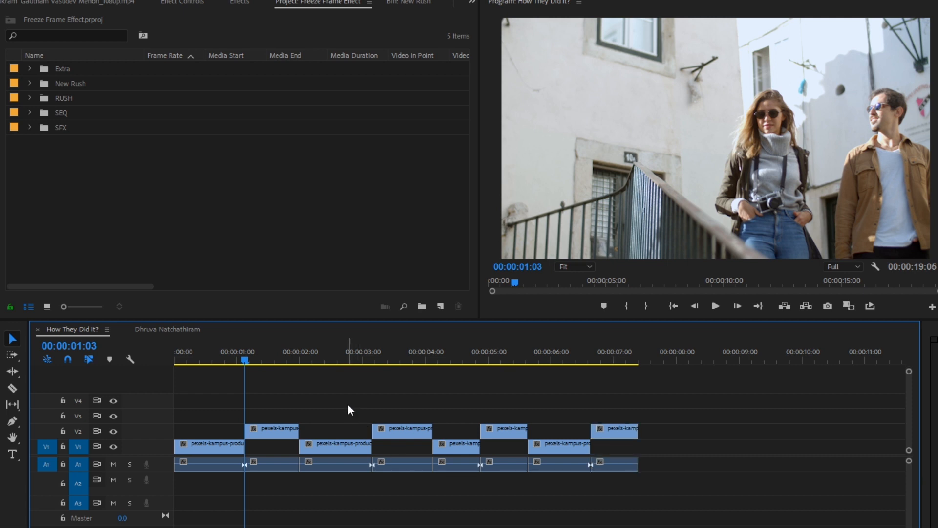
# - Scrub through the Dhruva Natchathiram reference sequence to study its look, and return to the How They Did It? sequence
pyautogui.click(136, 333)
pyautogui.moveTo(176, 352); pyautogui.dragTo(378, 389)
pyautogui.click(101, 330)
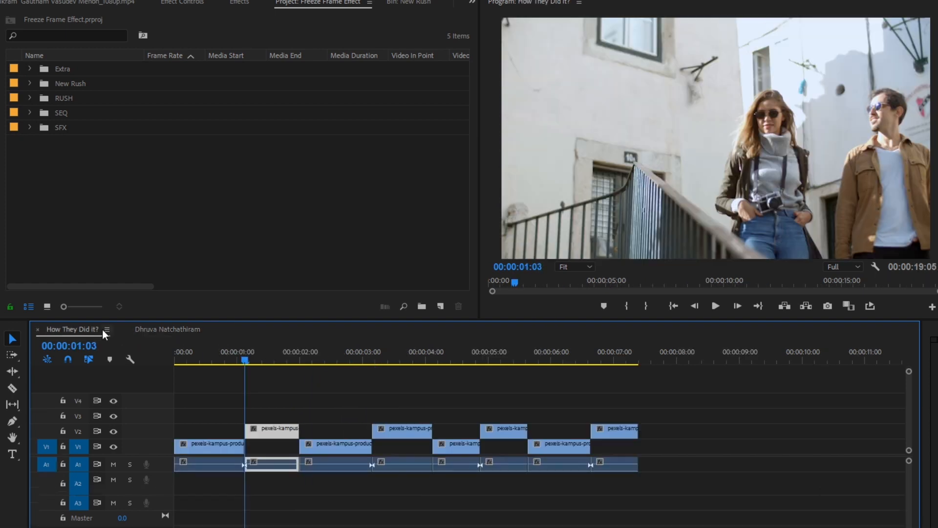
# - Search the effects for "black" and apply the Lumetri Color Preset Black and White to the first frozen clip on V2
pyautogui.click(241, 389)
pyautogui.click(200, 359)
pyautogui.moveTo(200, 359); pyautogui.dragTo(244, 377)
pyautogui.click(265, 427)
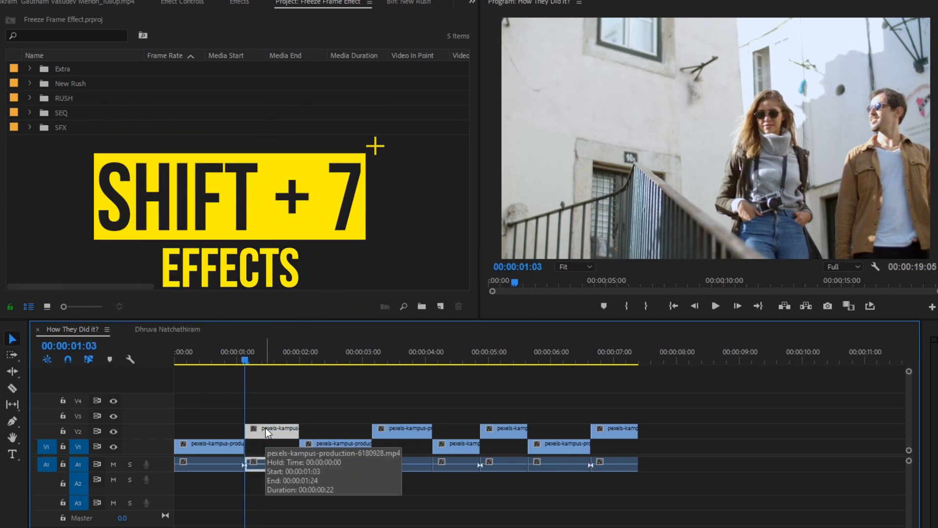
pyautogui.hotkey('shift', '7')
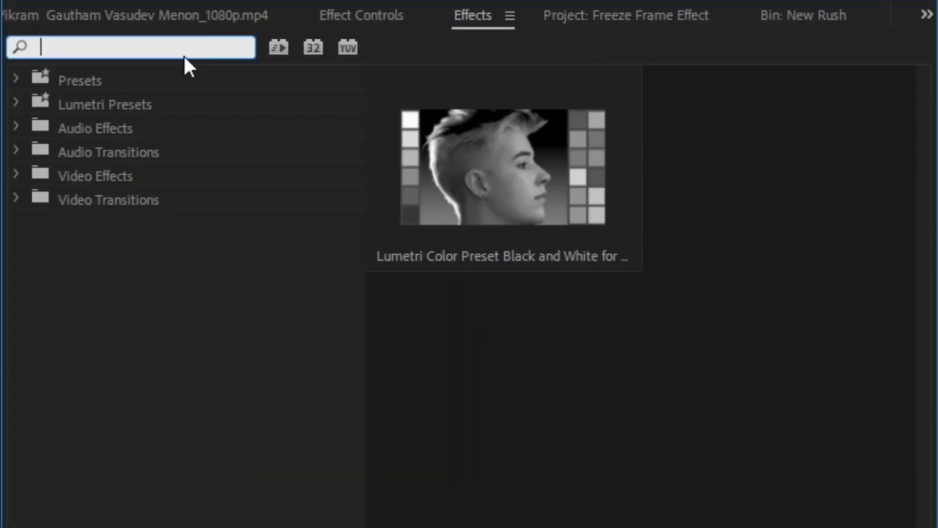
pyautogui.write('black')
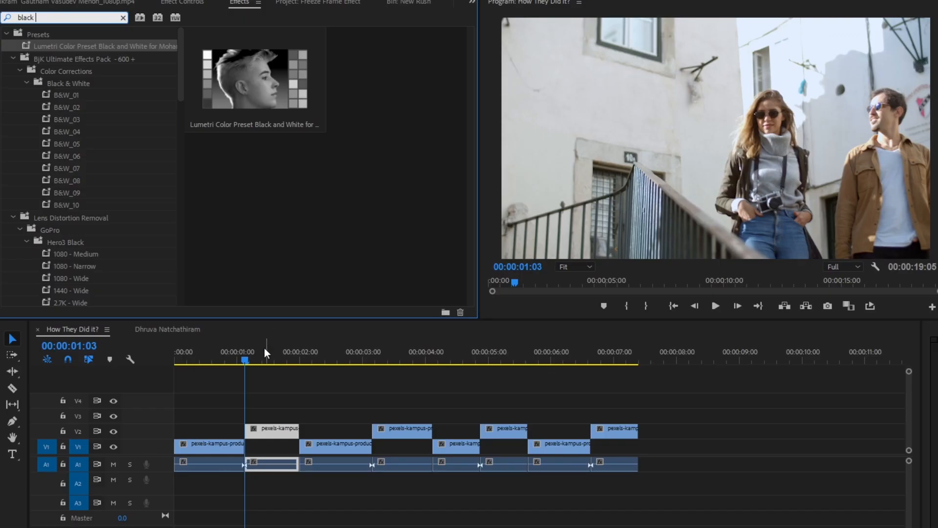
pyautogui.moveTo(246, 76); pyautogui.dragTo(272, 428)
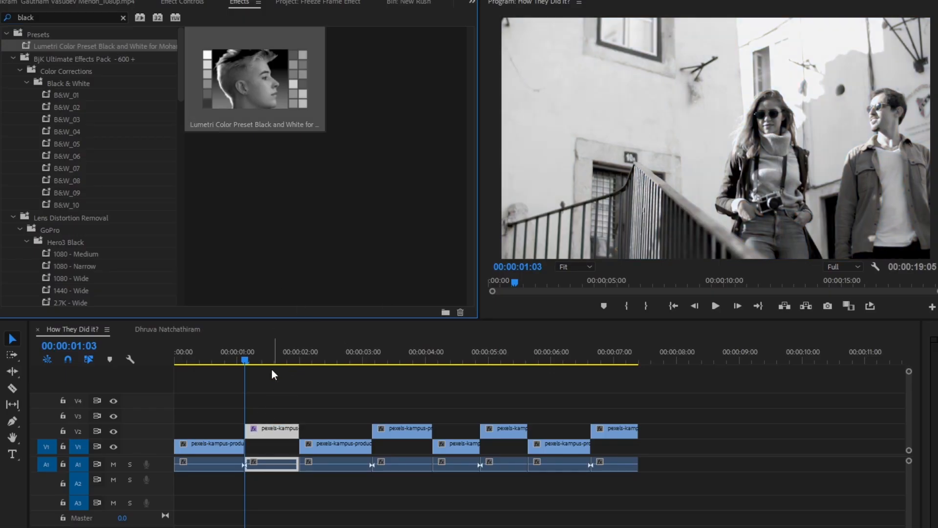
pyautogui.moveTo(259, 361); pyautogui.dragTo(278, 362)
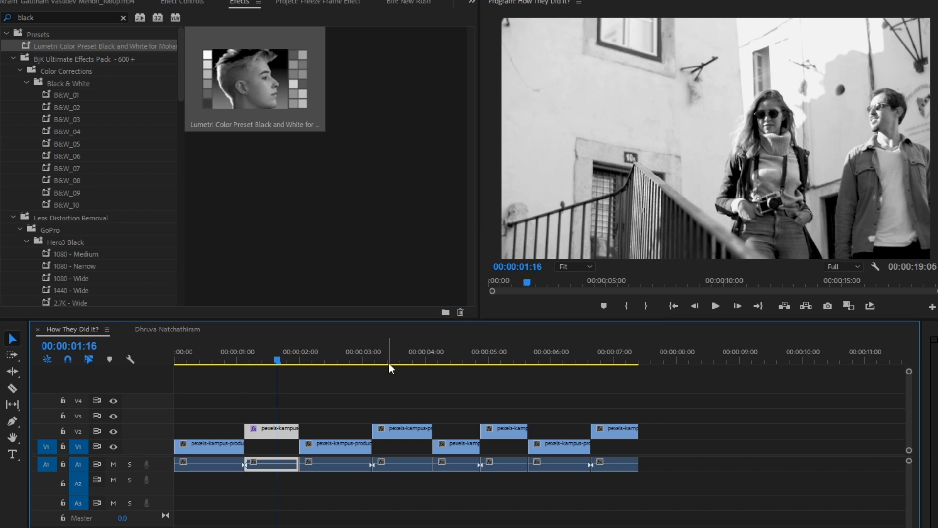
# - Apply the same Lumetri black and white preset to the second and third frozen clips on V2
pyautogui.moveTo(389, 363); pyautogui.dragTo(374, 353)
pyautogui.moveTo(277, 107); pyautogui.dragTo(424, 429)
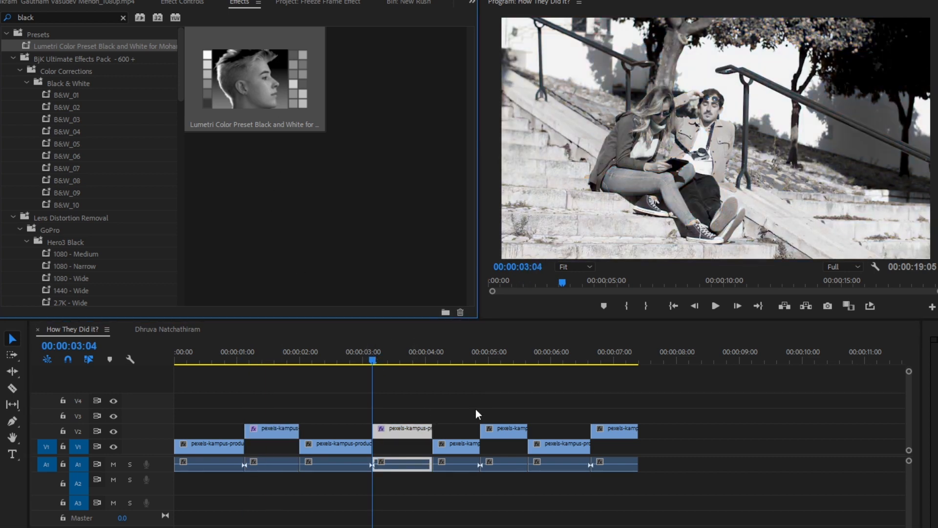
pyautogui.click(506, 348)
pyautogui.moveTo(289, 116); pyautogui.dragTo(484, 416)
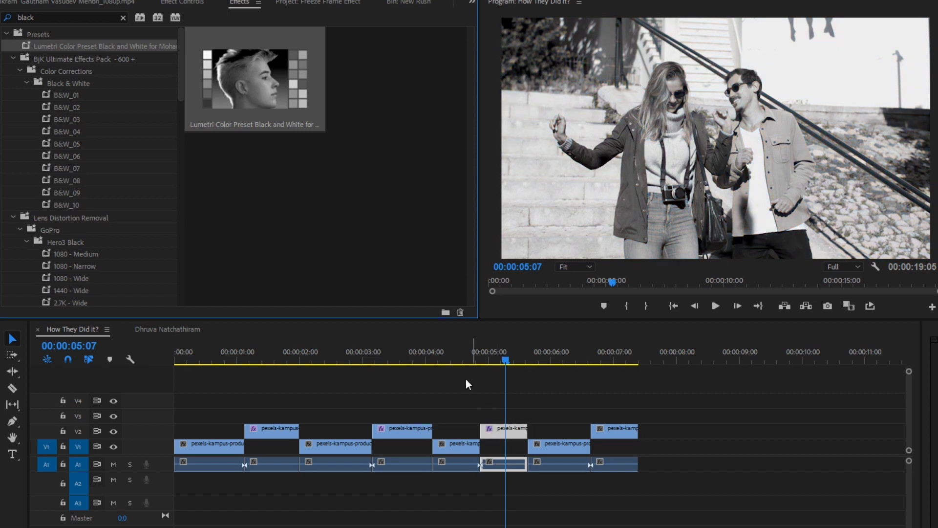
# - Apply the same Lumetri black and white preset to the fourth frozen clip on V2 and check each frozen clip
pyautogui.click(612, 432)
pyautogui.click(283, 352)
pyautogui.click(395, 356)
pyautogui.click(496, 358)
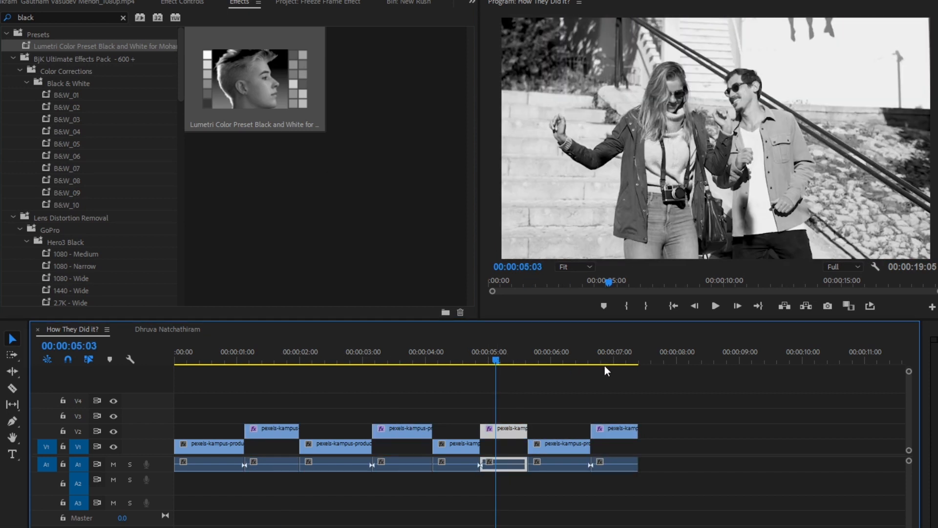
pyautogui.click(622, 361)
# - Play the sequence from the start through the fourth clip to review the black and white freezes
pyautogui.moveTo(241, 362); pyautogui.dragTo(145, 350)
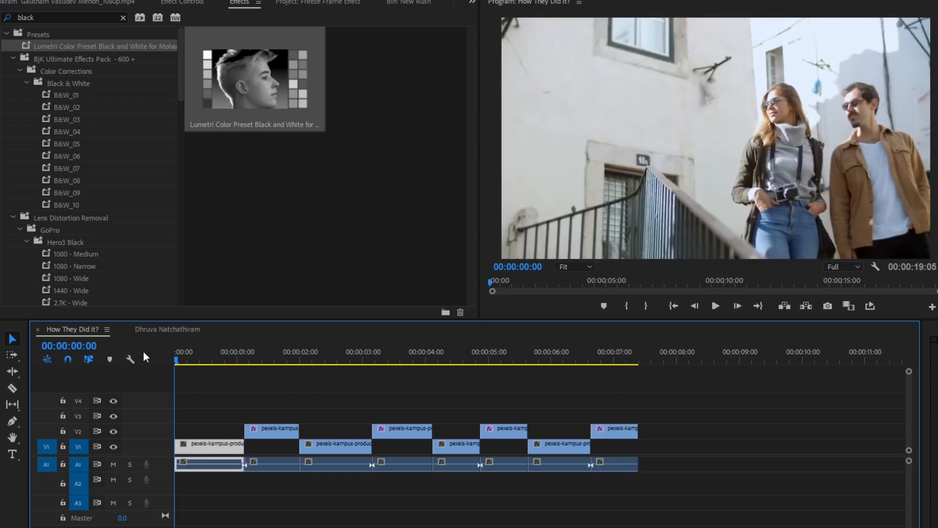
pyautogui.press('=')
pyautogui.press('space')
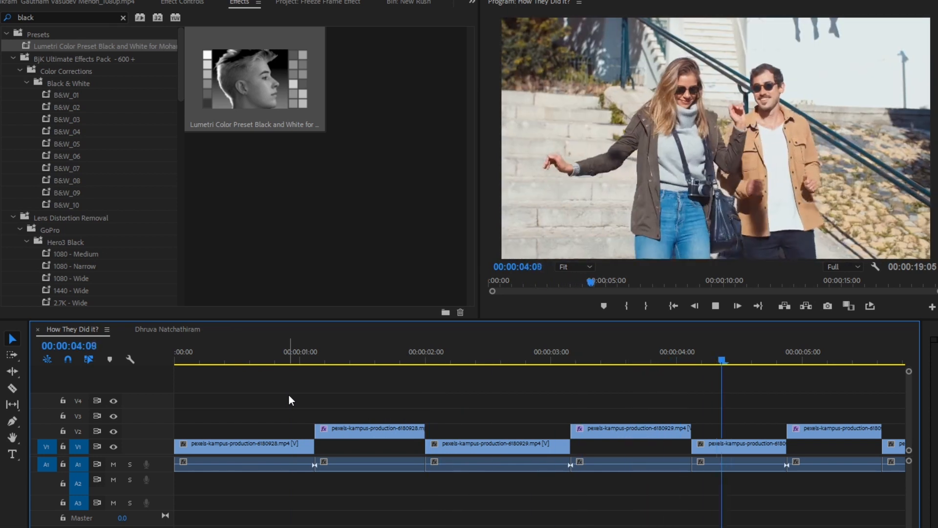
pyautogui.press('-')
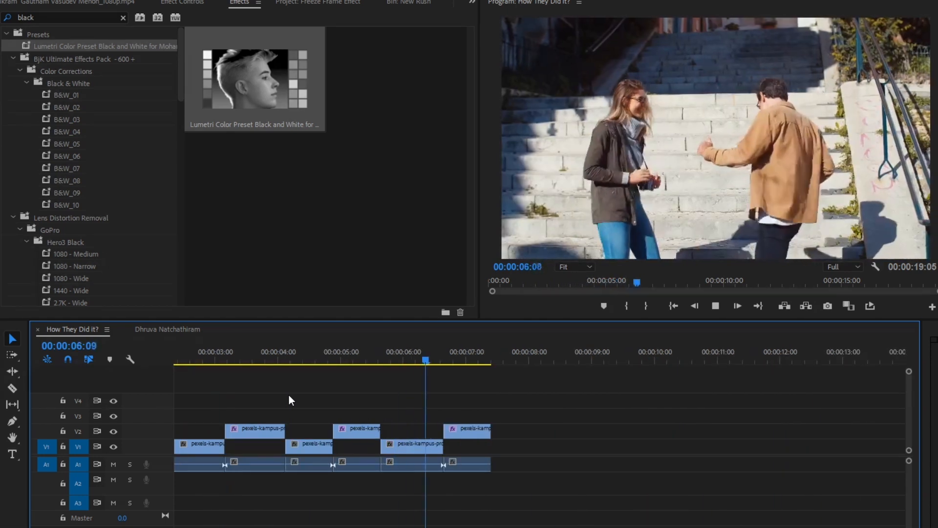
pyautogui.press('space')
pyautogui.press('=')
# - Compare the last freeze's black and white tone with the freezes in the Dhruva Natchathiram reference sequence
pyautogui.click(476, 421)
pyautogui.moveTo(481, 360); pyautogui.dragTo(503, 370)
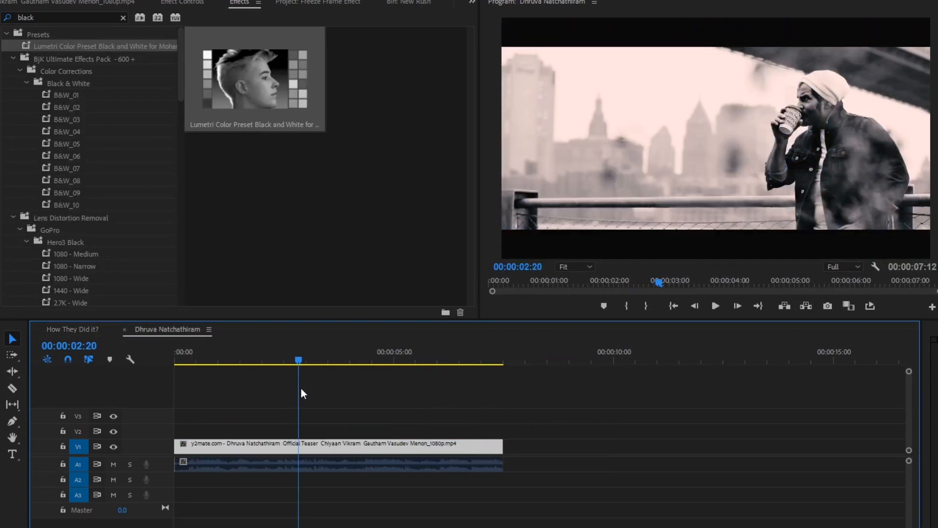
pyautogui.moveTo(302, 389); pyautogui.dragTo(306, 391)
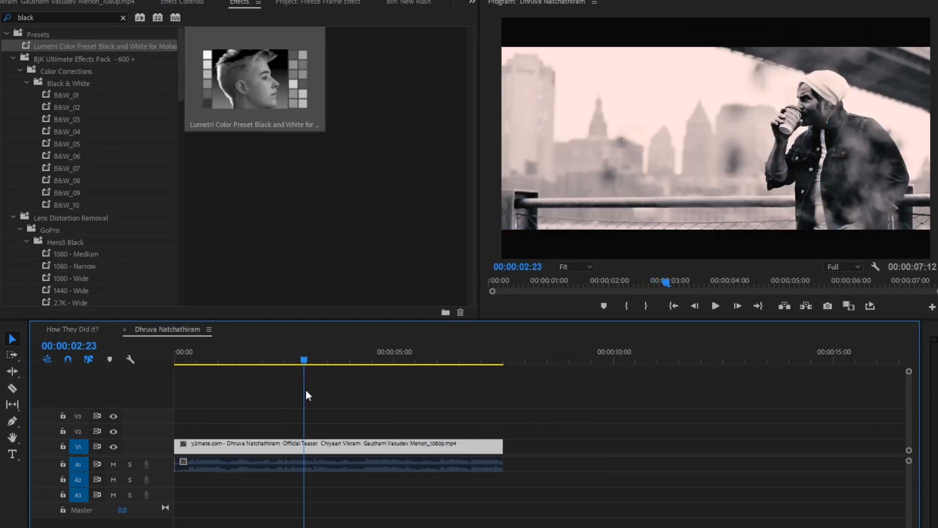
pyautogui.moveTo(303, 359); pyautogui.dragTo(433, 388)
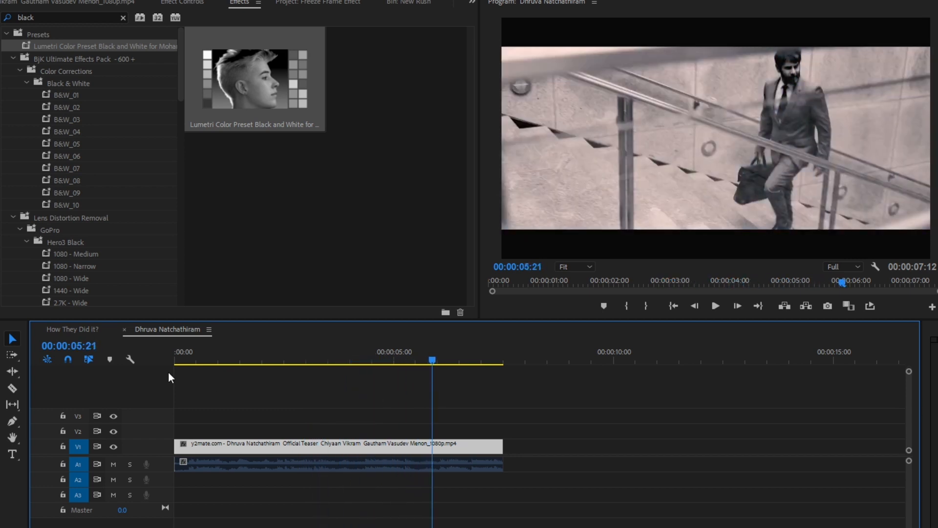
pyautogui.click(85, 328)
pyautogui.click(468, 406)
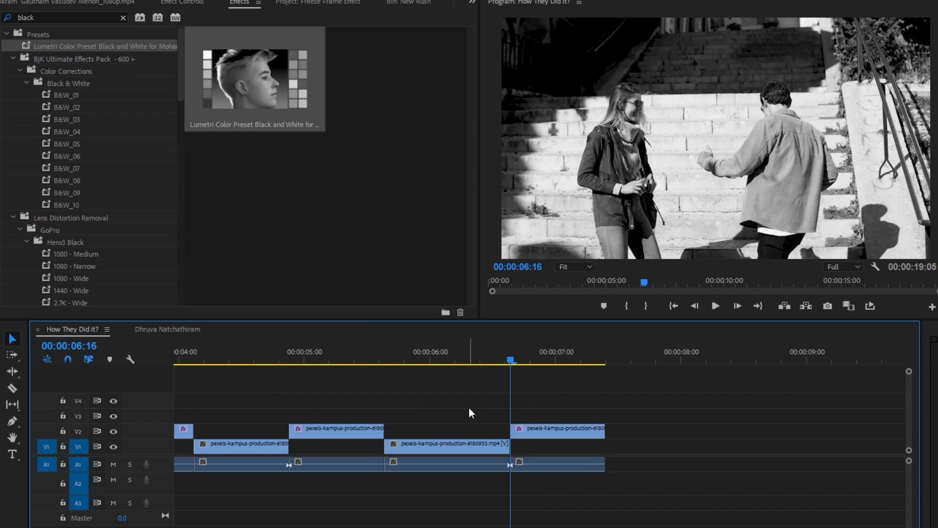
# - Select the first frozen clip on V2 and open its Lumetri Color creative adjustments
pyautogui.press('\\')
pyautogui.click(221, 355)
pyautogui.press('\\')
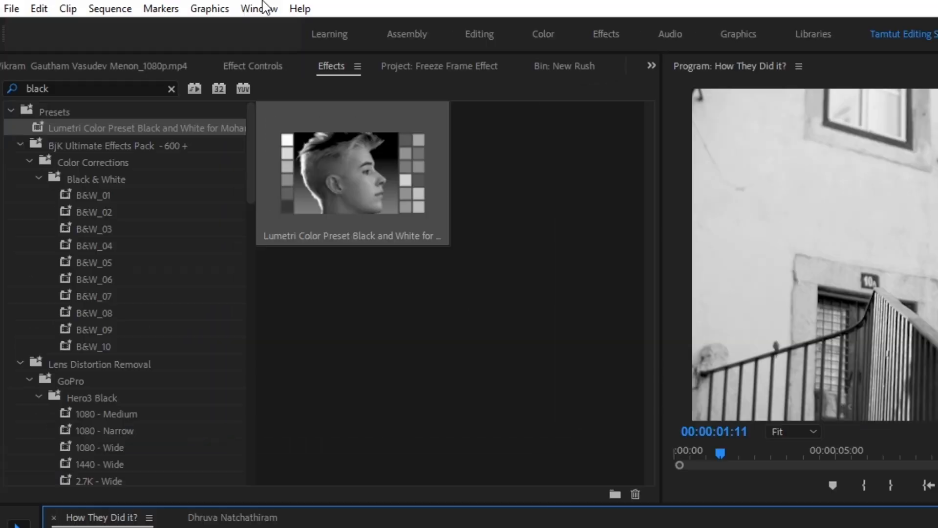
pyautogui.click(262, 7)
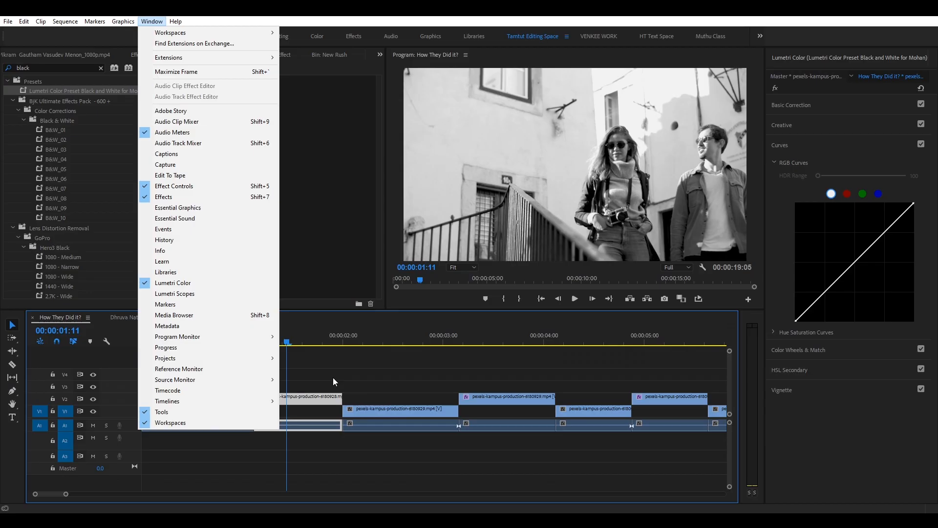
pyautogui.click(332, 377)
pyautogui.click(314, 400)
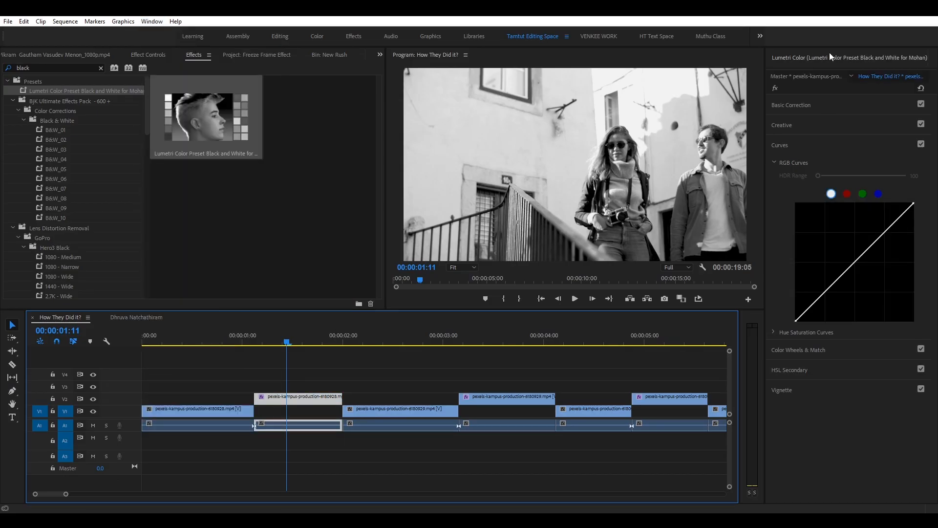
pyautogui.click(793, 106)
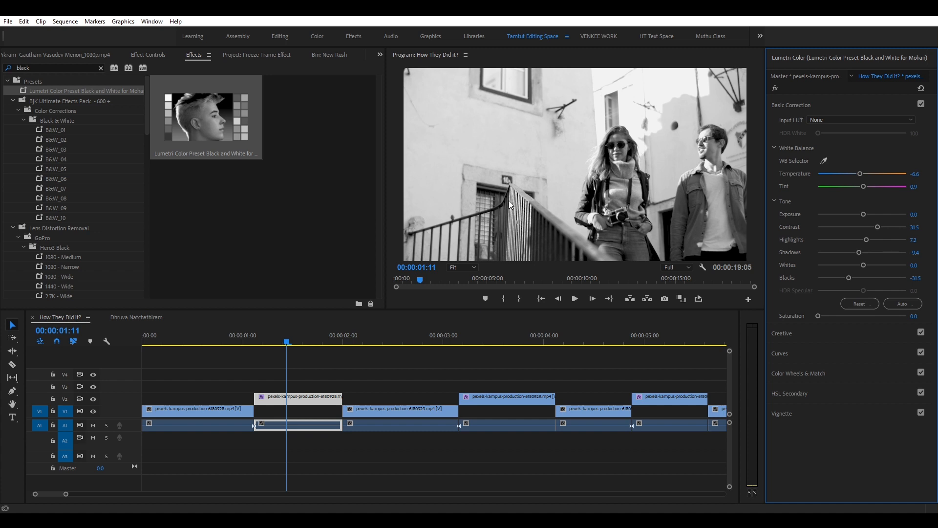
pyautogui.click(793, 337)
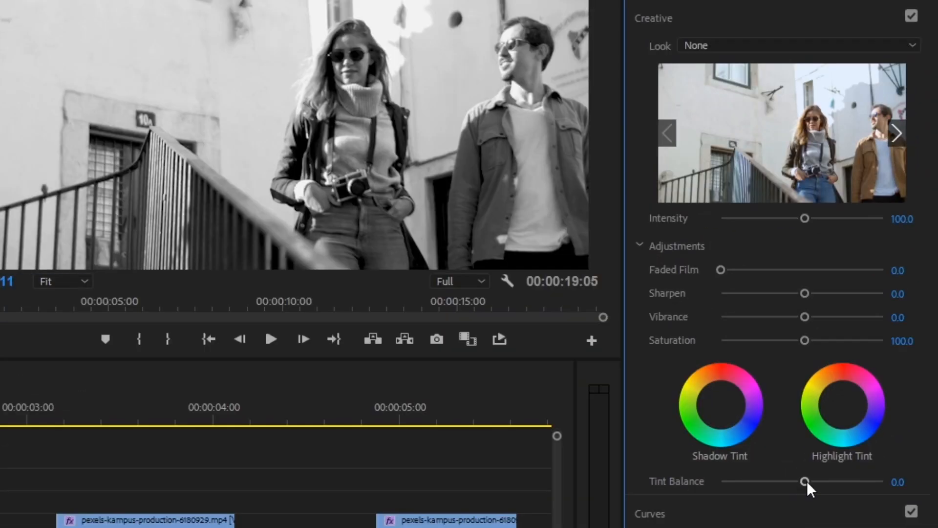
# - Shift the first frozen clip's Shadow Tint slightly toward red and adjust its Tint Balance
pyautogui.moveTo(807, 481); pyautogui.dragTo(770, 475)
pyautogui.doubleClick(764, 475)
pyautogui.click(722, 404)
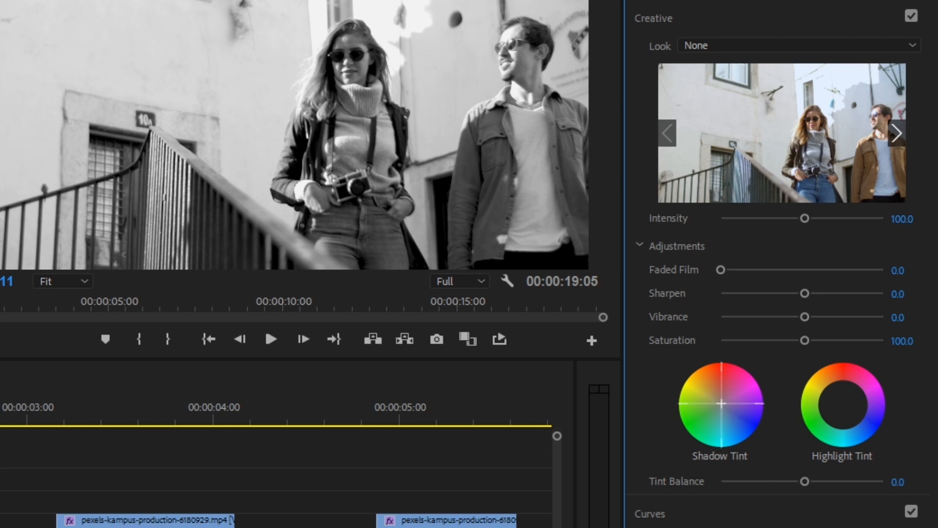
pyautogui.moveTo(721, 404); pyautogui.dragTo(724, 398)
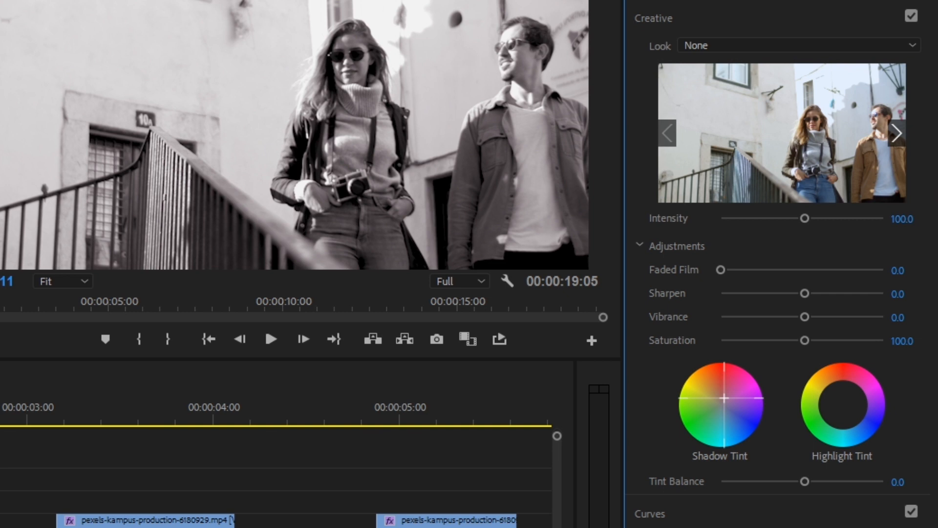
pyautogui.moveTo(724, 398); pyautogui.dragTo(724, 396)
pyautogui.moveTo(802, 482); pyautogui.dragTo(827, 483)
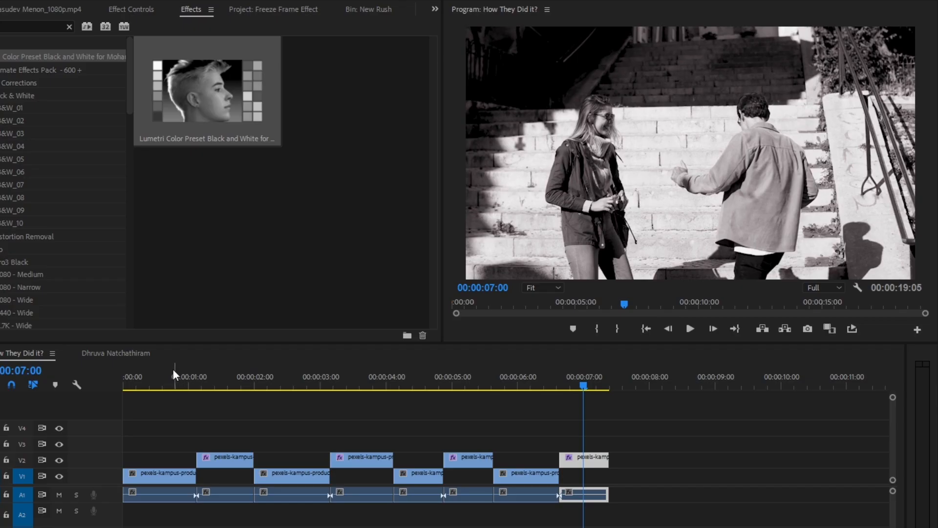
# - Play the How They Did It? sequence from the beginning to review the tinted freezes
pyautogui.moveTo(172, 375); pyautogui.dragTo(139, 373)
pyautogui.moveTo(121, 381); pyautogui.dragTo(181, 397)
pyautogui.press('space')
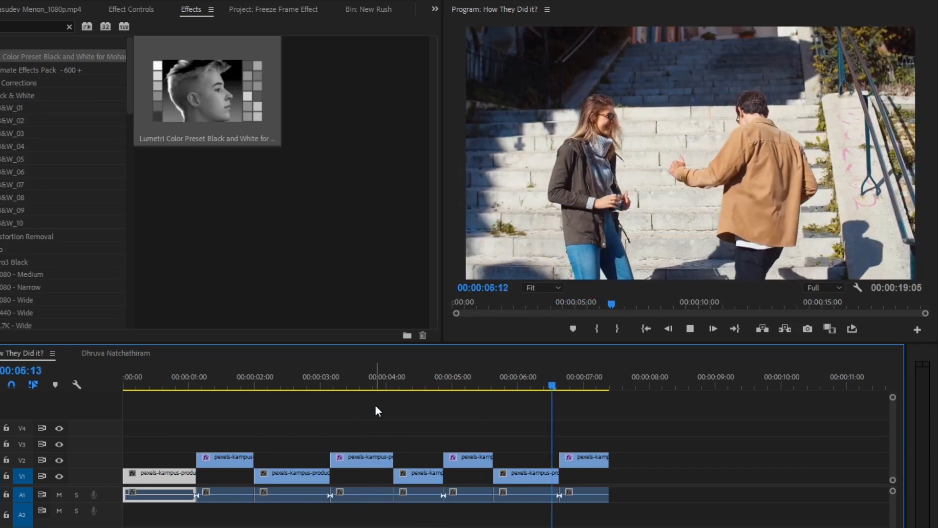
pyautogui.press('space')
# - Examine the moment before the first freeze, compare it with the Dhruva Natchathiram reference, and return to the How They Did It? sequence
pyautogui.click(174, 386)
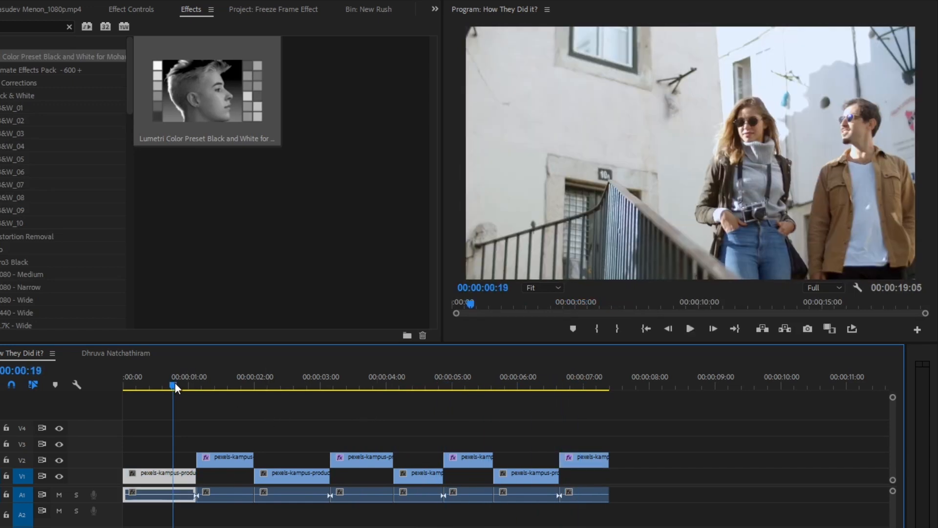
pyautogui.click(208, 430)
pyautogui.press('=')
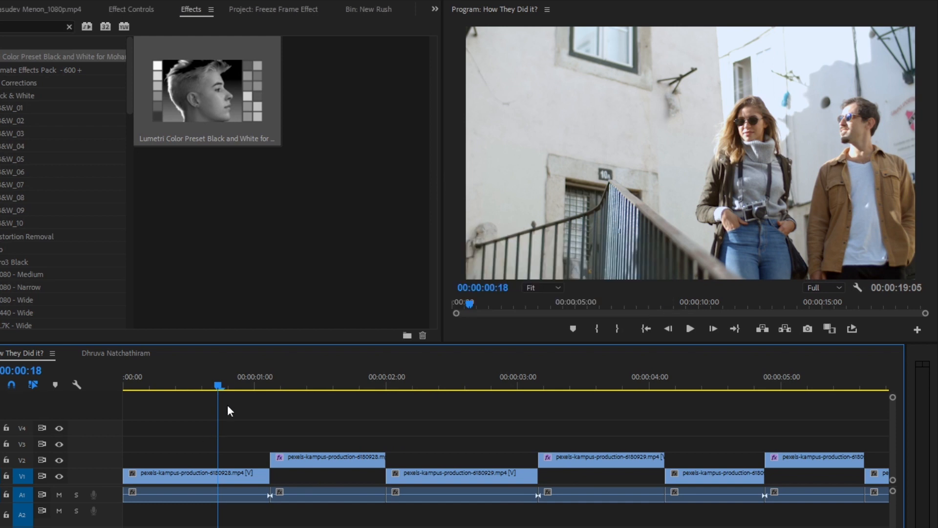
pyautogui.click(244, 386)
pyautogui.moveTo(248, 384); pyautogui.dragTo(258, 387)
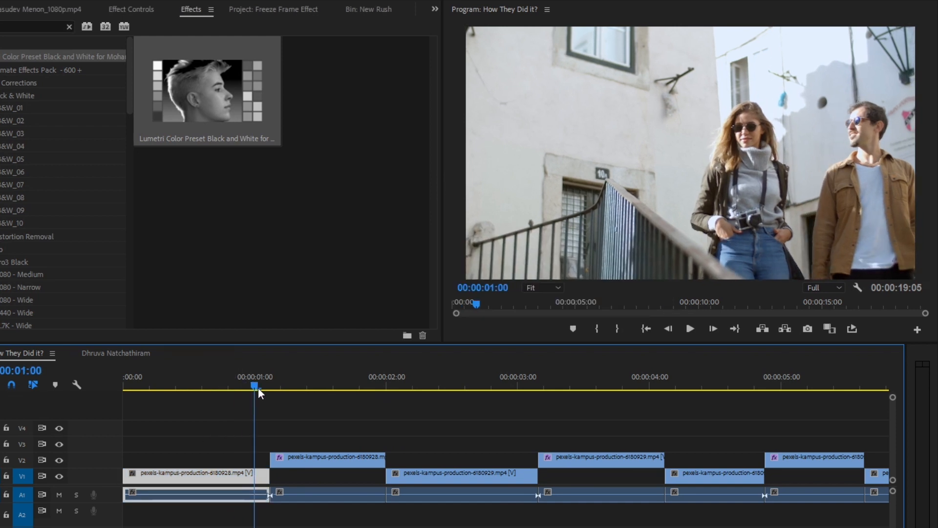
pyautogui.click(139, 356)
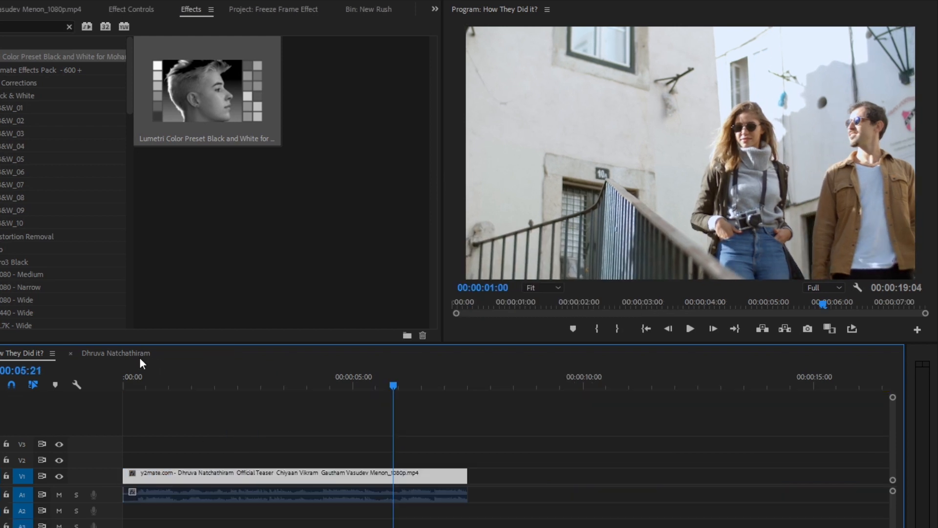
pyautogui.moveTo(132, 384); pyautogui.dragTo(185, 450)
pyautogui.click(208, 430)
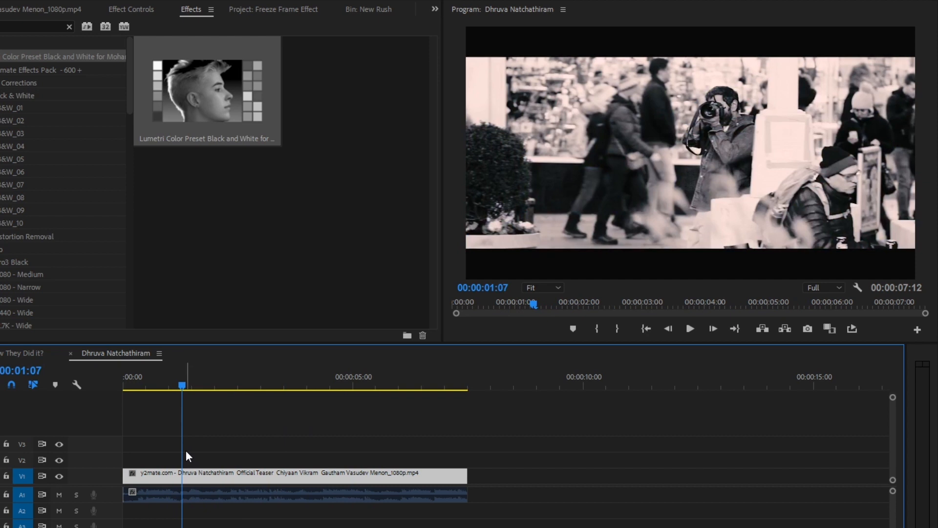
pyautogui.click(36, 351)
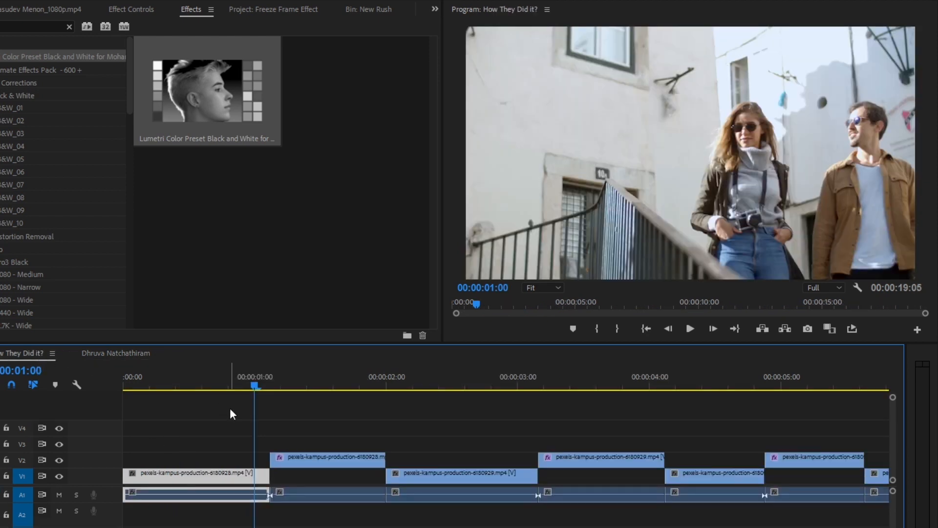
# - Place the Electro Trembling.wav sound effect on track A2 across the start of the first freeze and play it back
pyautogui.press('-')
pyautogui.moveTo(728, 514); pyautogui.dragTo(166, 519)
pyautogui.press('=')
pyautogui.press('=')
pyautogui.moveTo(259, 515); pyautogui.dragTo(243, 515)
pyautogui.moveTo(257, 386); pyautogui.dragTo(122, 401)
pyautogui.press('space')
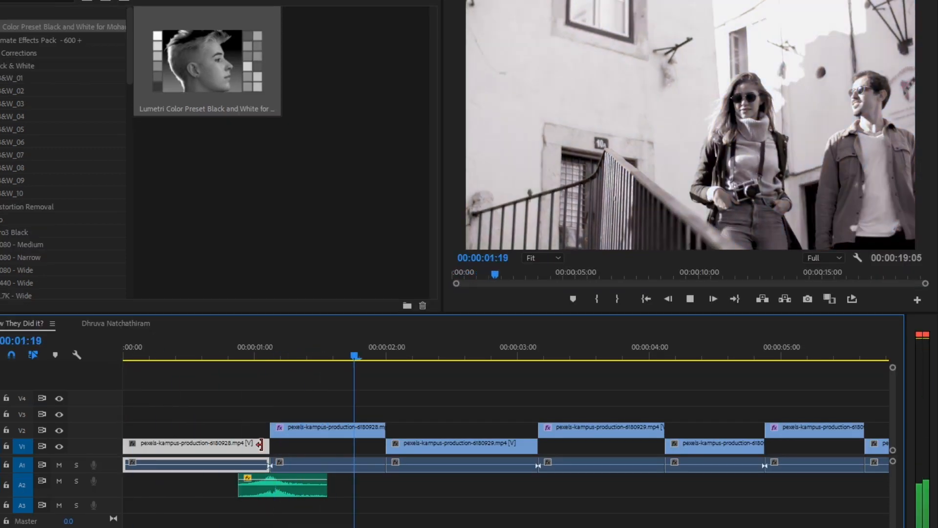
pyautogui.click(284, 430)
# - Copy the Electro Trembling.wav sound along A2 to the start of the second freeze and play that transition
pyautogui.click(278, 494)
pyautogui.moveTo(271, 489); pyautogui.dragTo(526, 491)
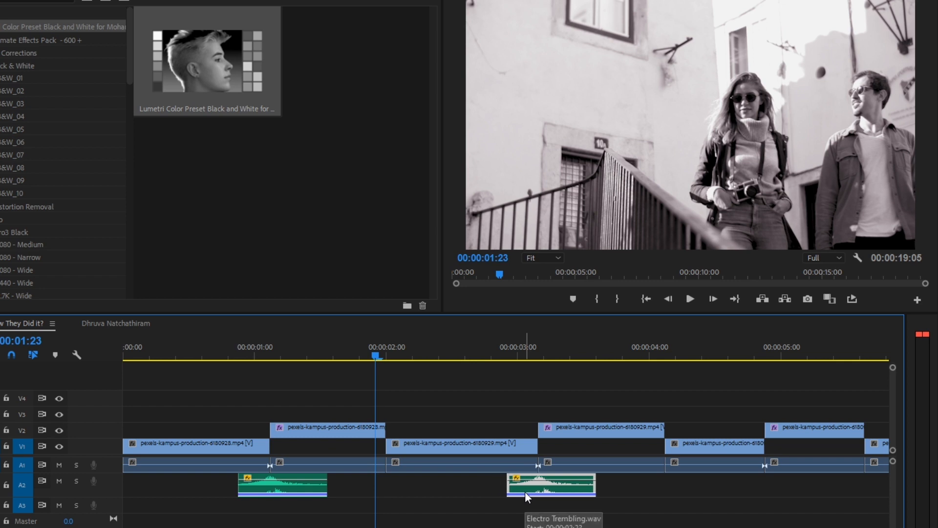
pyautogui.click(489, 359)
pyautogui.press('space')
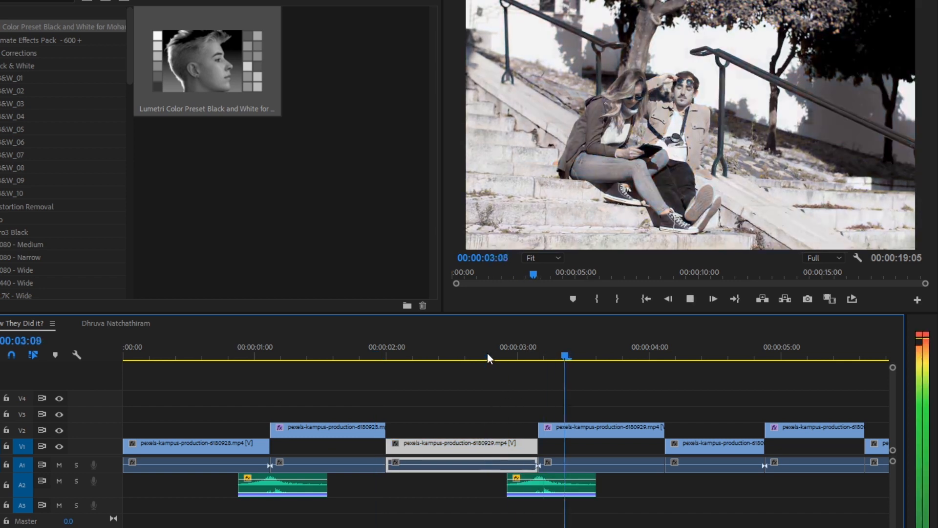
pyautogui.press('space')
# - Copy the sound effect along A2 to the start of the third freeze and play that section
pyautogui.click(650, 430)
pyautogui.moveTo(576, 489); pyautogui.dragTo(764, 490)
pyautogui.click(746, 489)
pyautogui.press('space')
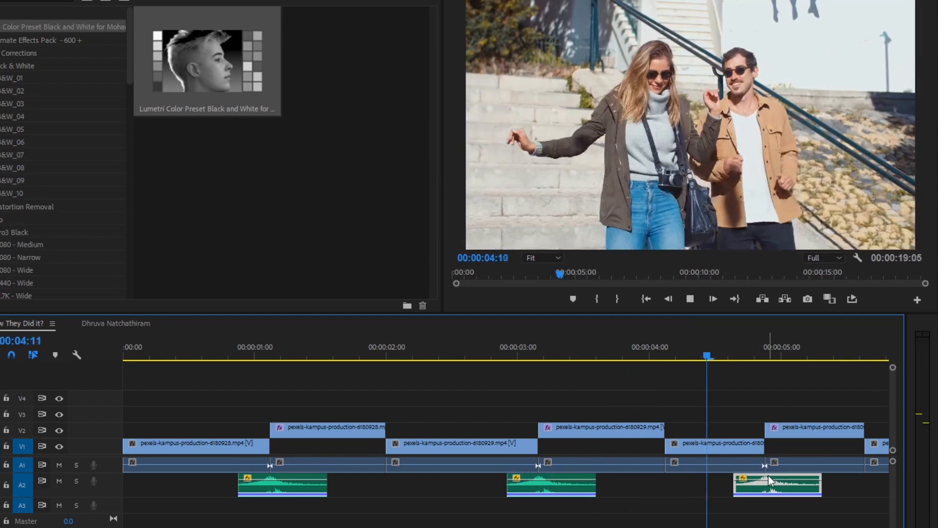
pyautogui.press('-')
pyautogui.press('space')
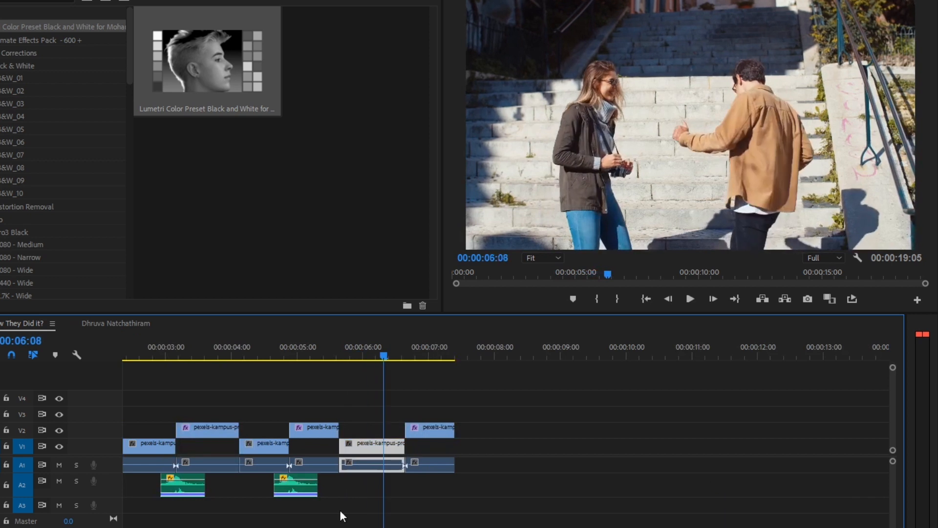
# - Copy the sound effect along A2 to the start of the fourth freeze, align it, and play it back
pyautogui.click(296, 490)
pyautogui.moveTo(296, 490); pyautogui.dragTo(402, 497)
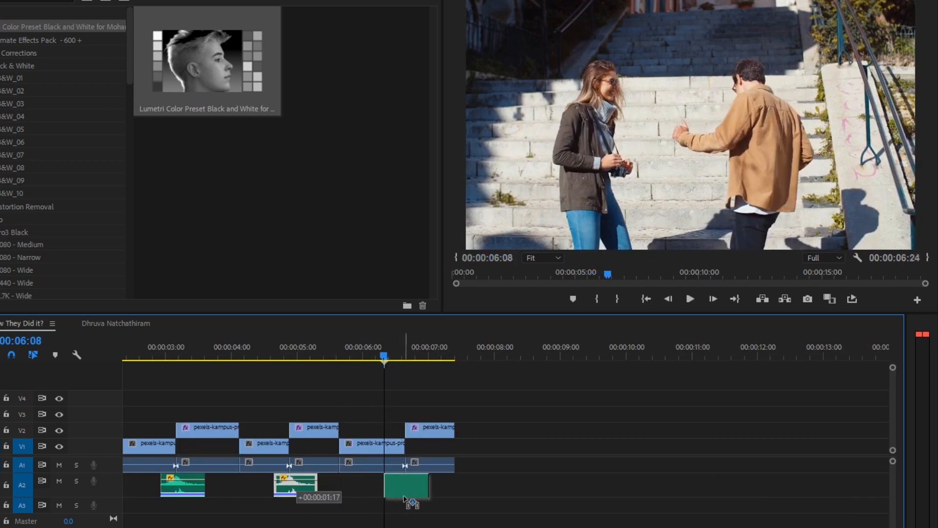
pyautogui.click(398, 349)
pyautogui.press('=')
pyautogui.click(529, 492)
pyautogui.press('space')
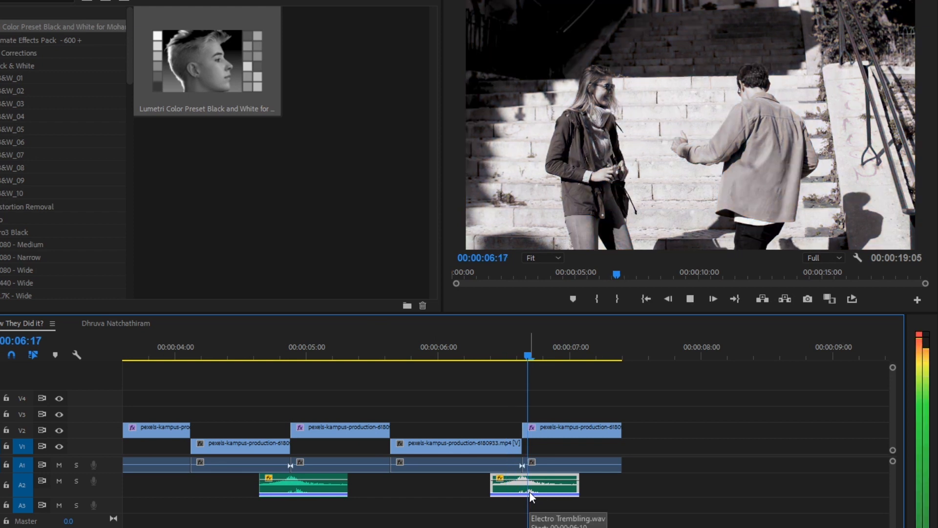
pyautogui.press('space')
# - Play the whole sequence from the beginning to review the freezes together with their sound effects
pyautogui.press('Home')
pyautogui.press('-')
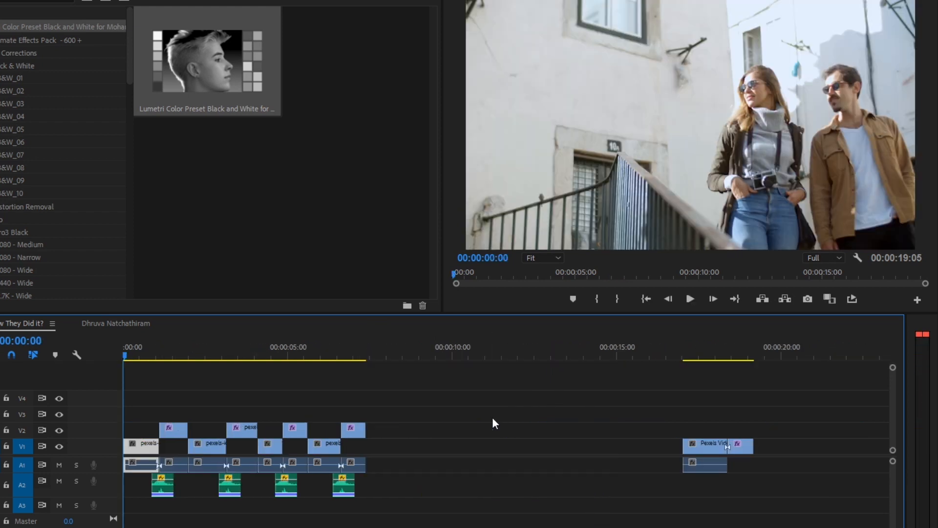
pyautogui.press('space')
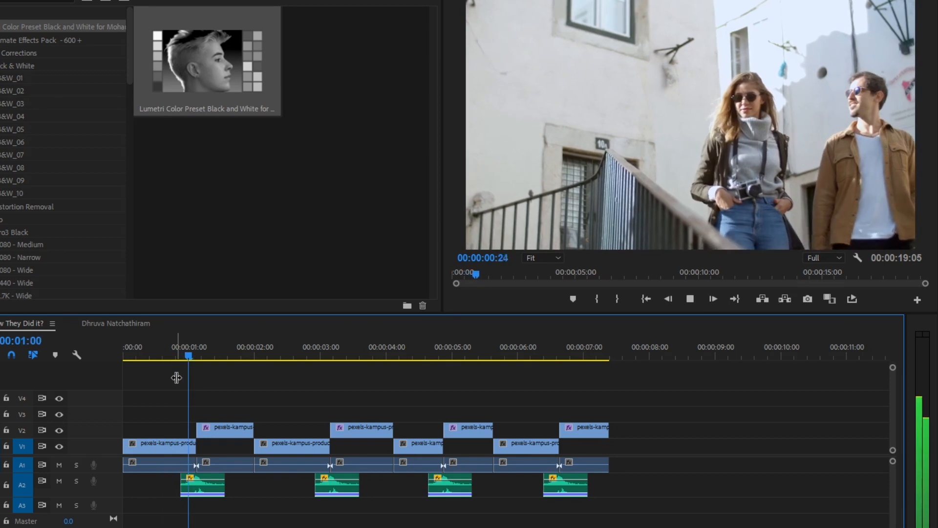